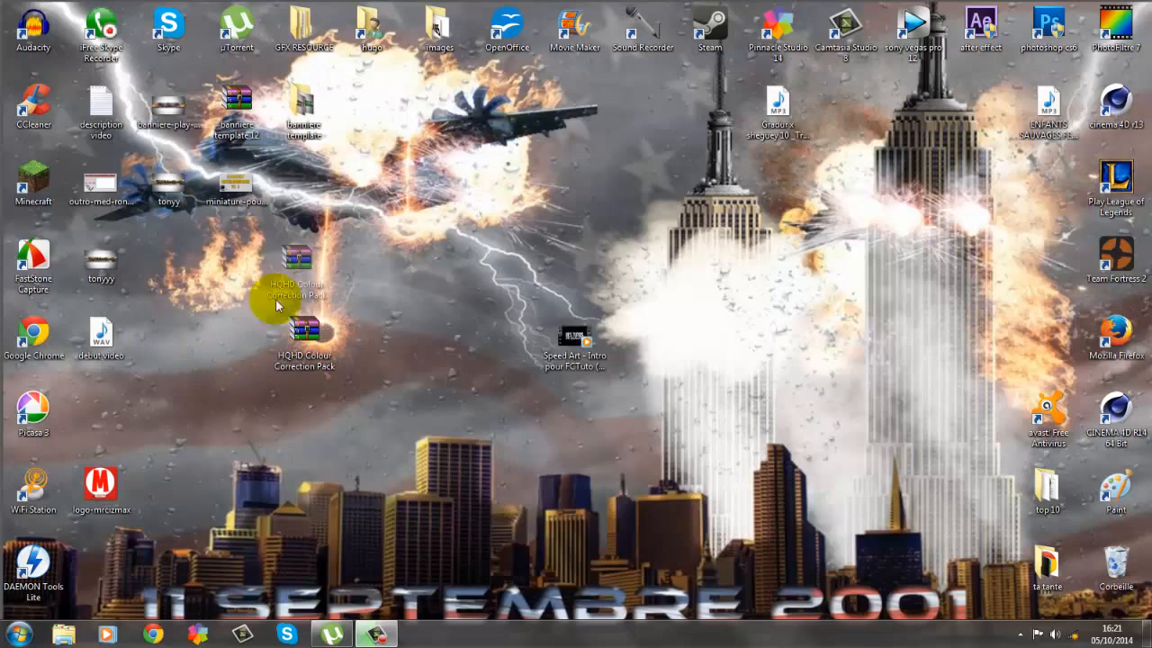
- Extract the HQHD Colour Correction Pack archive to its own folder on the desktop and place the folder just below the archive
left_click(311, 347)
right_click(310, 348)
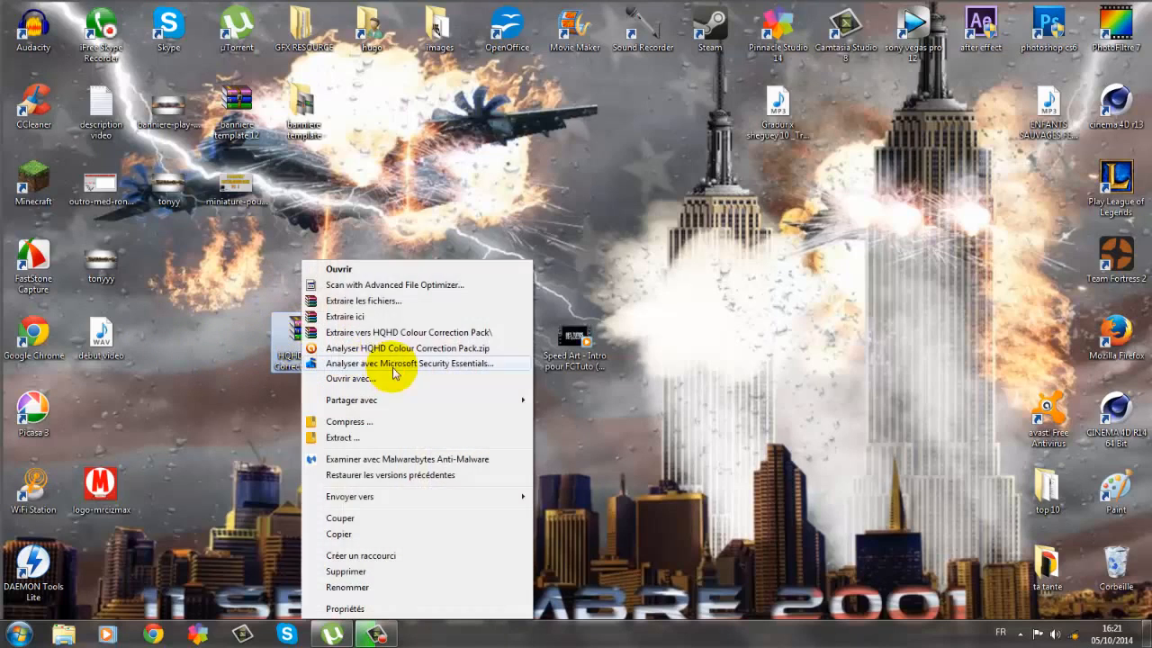
left_click(351, 302)
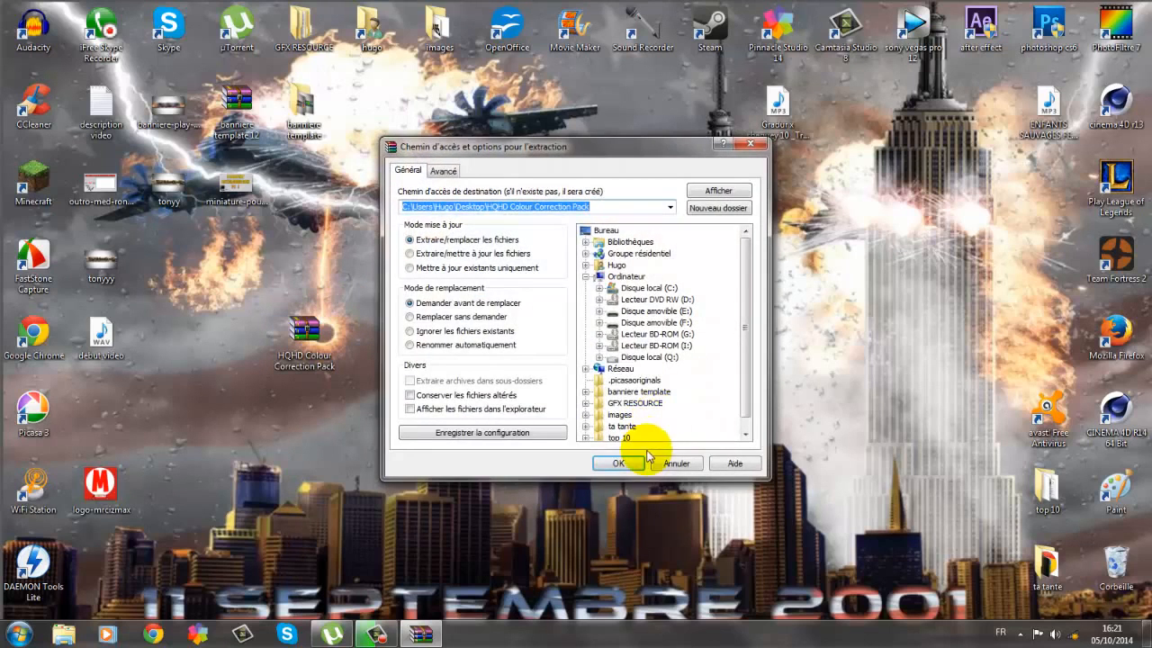
left_click(621, 464)
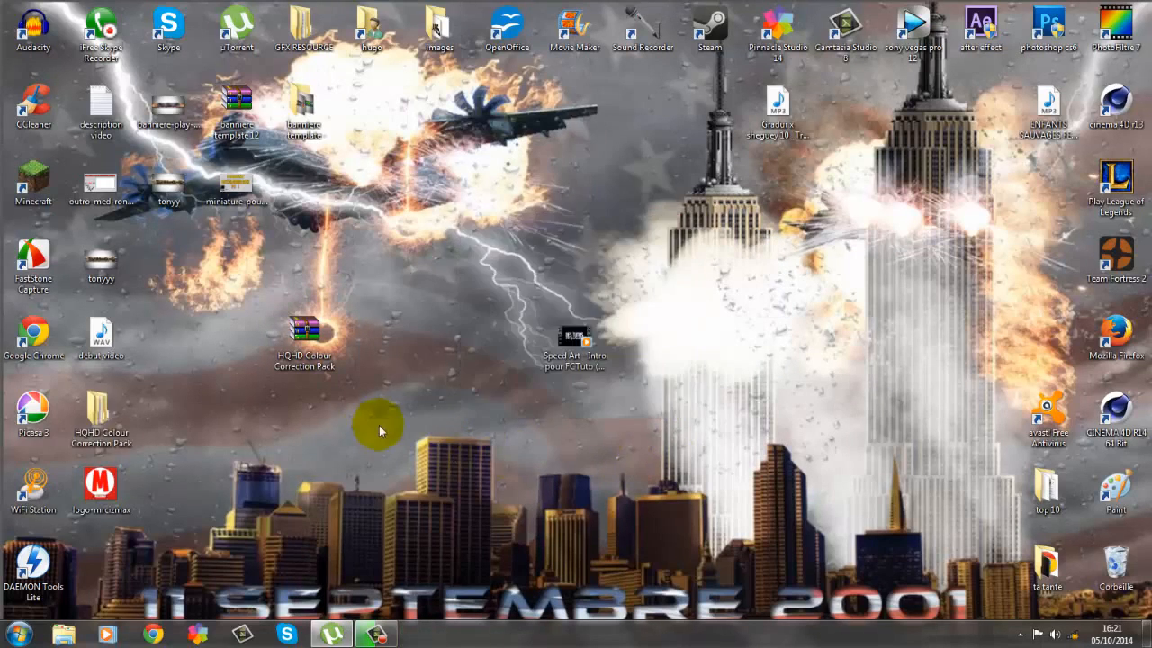
left_click_drag(118, 418, 315, 422)
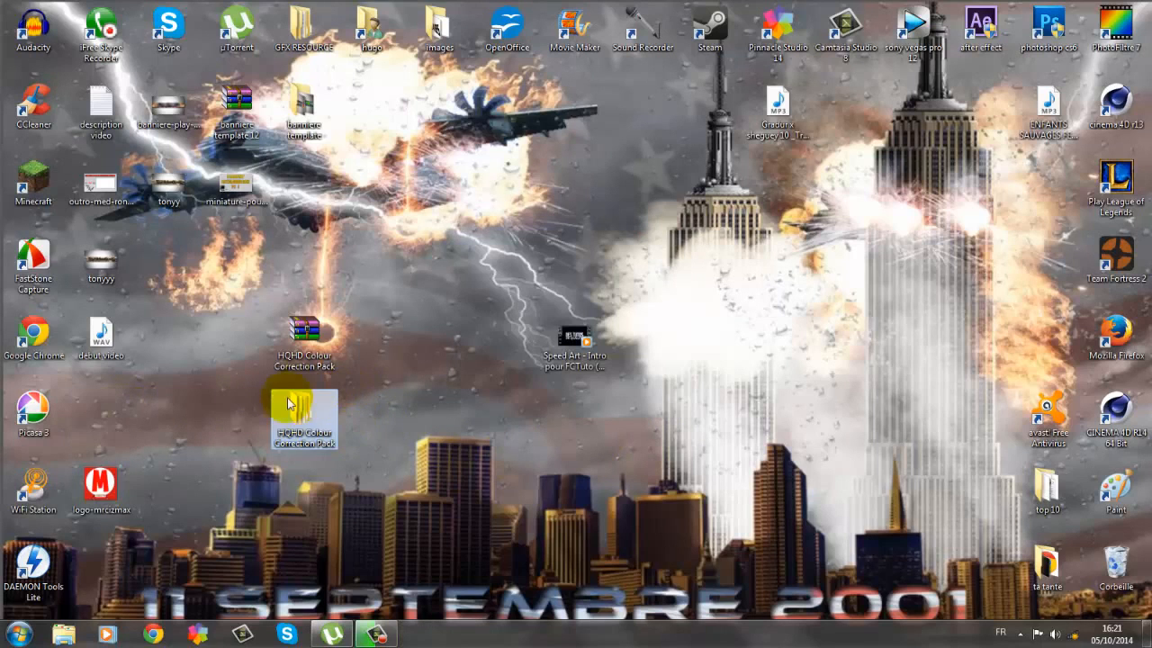
- Open the Derail CC project from the extracted pack's inner folder in Vegas Pro, ignoring all missing files and leaving them disconnected
double_click(298, 433)
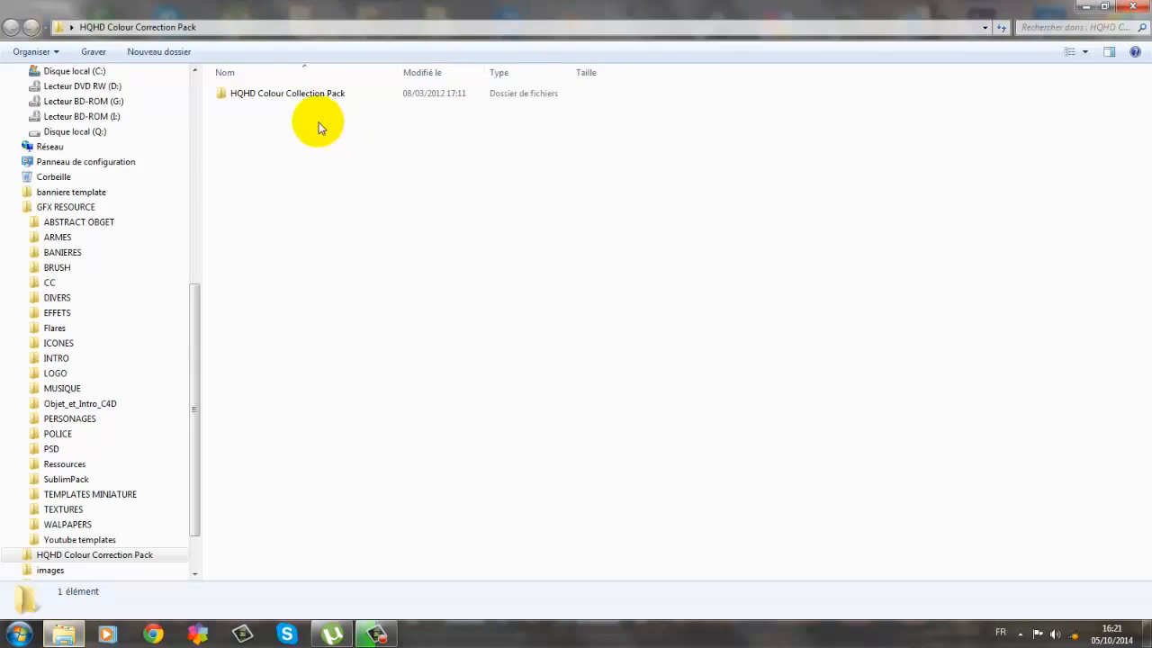
double_click(322, 95)
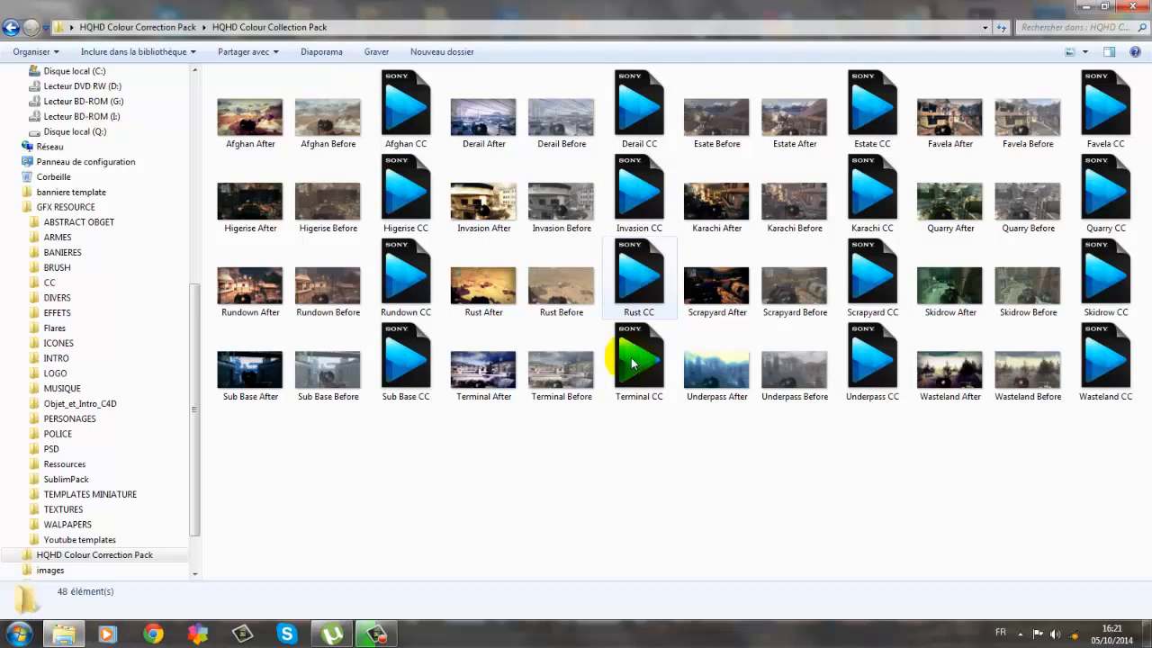
right_click(643, 121)
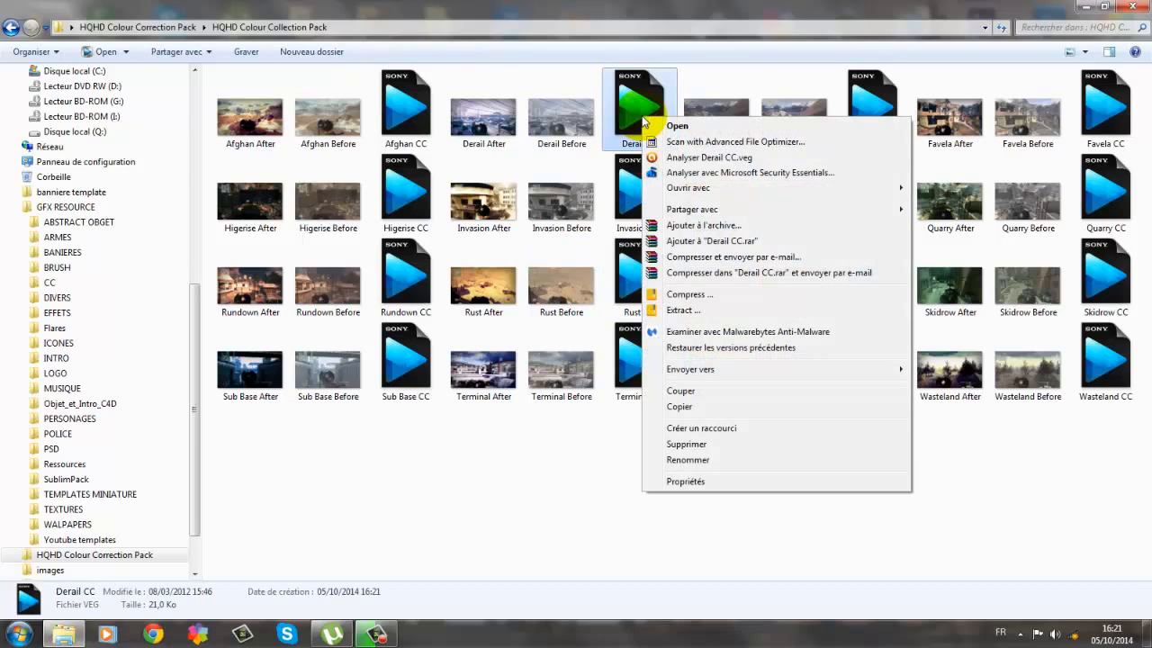
mouse_move(848, 191)
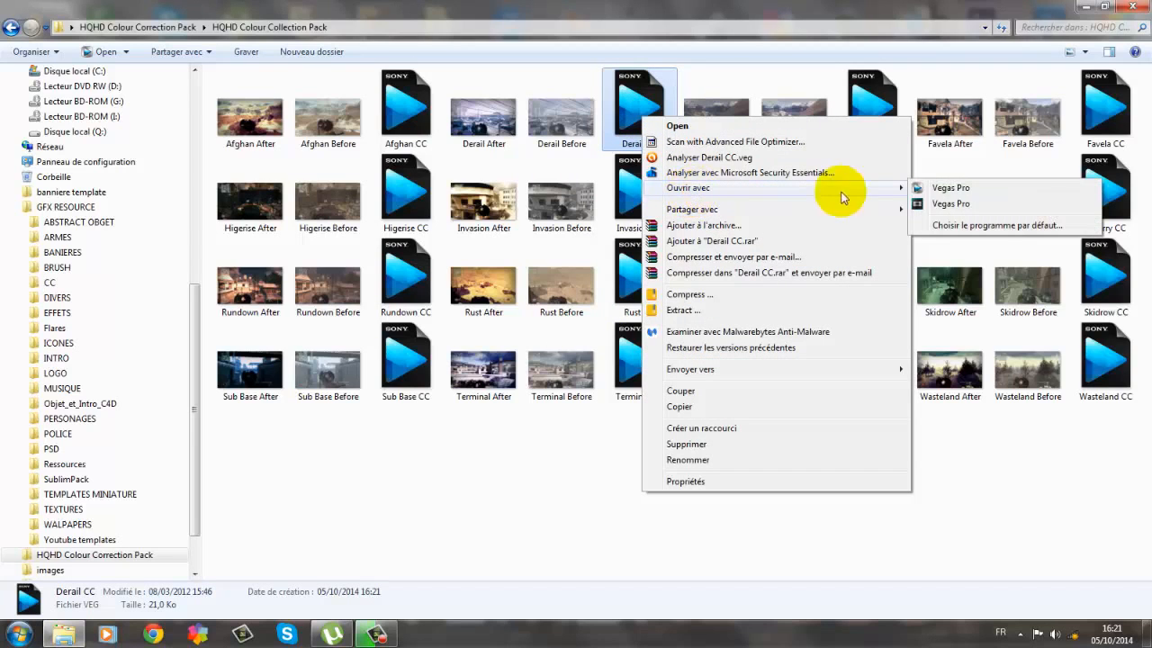
left_click(942, 191)
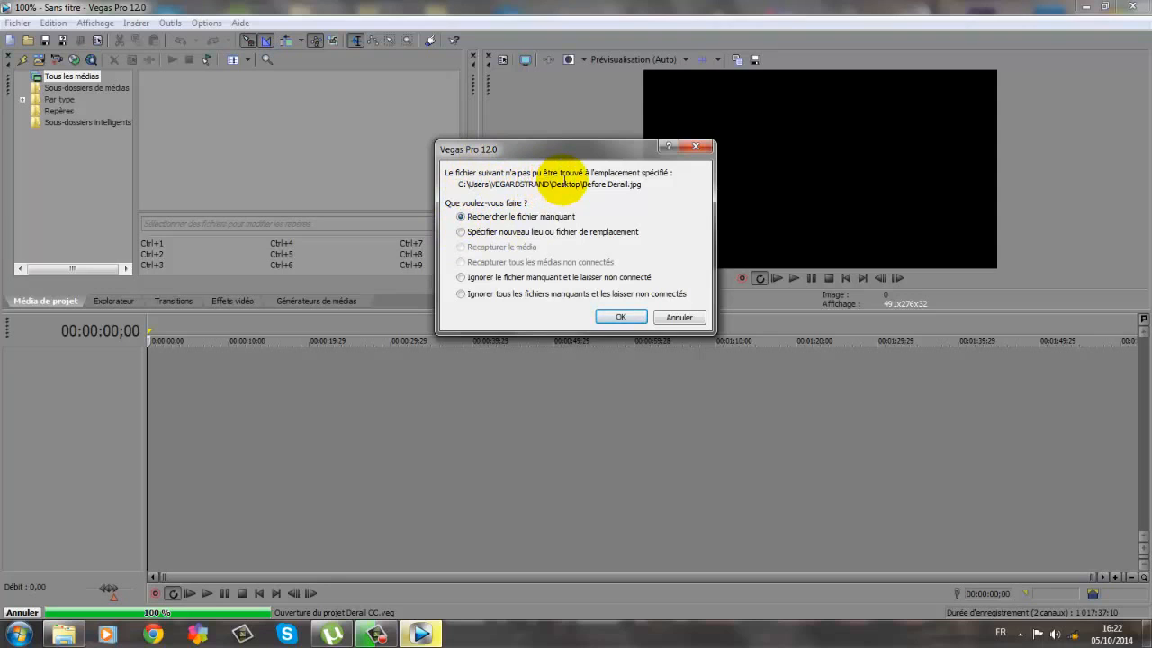
left_click(461, 296)
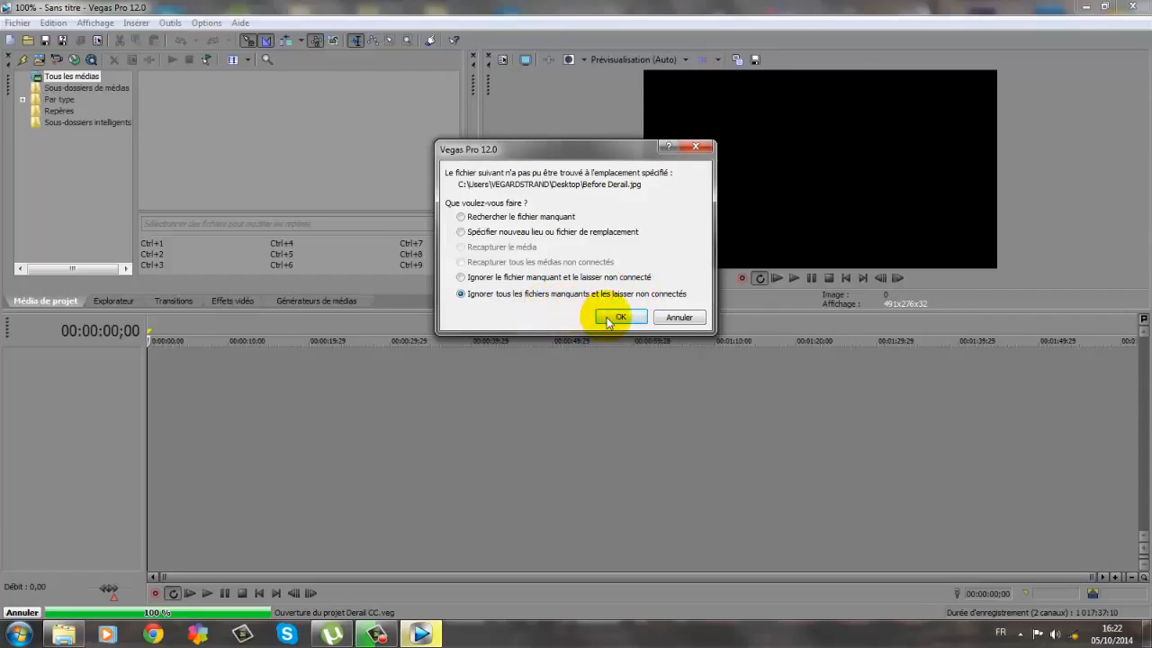
left_click(619, 318)
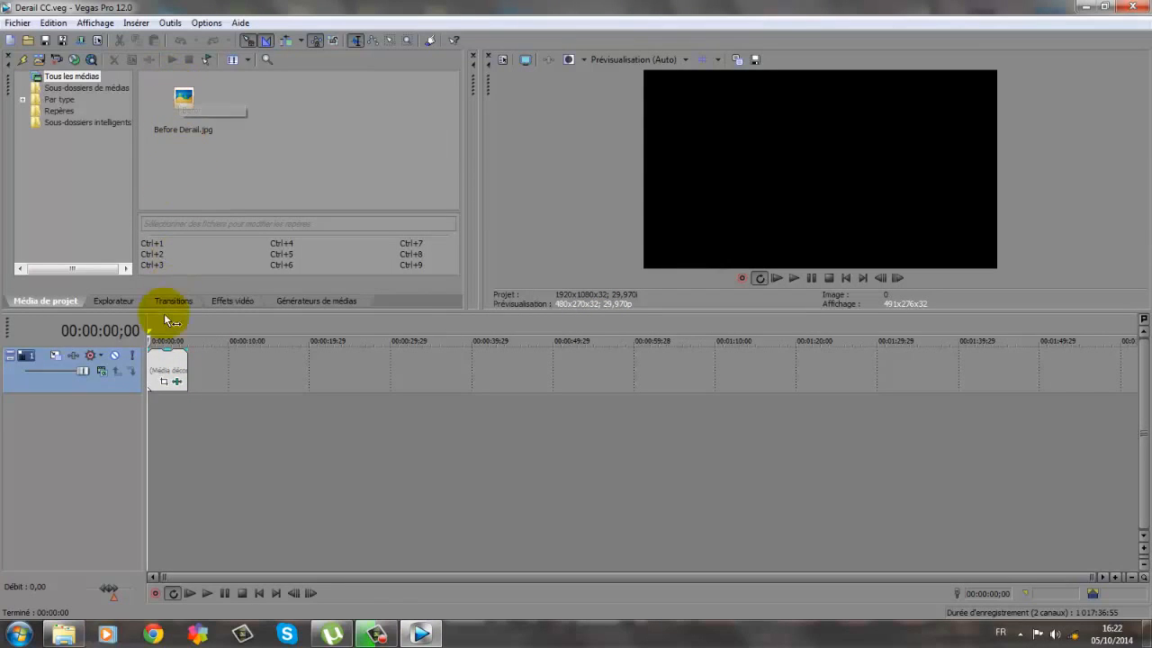
- Save the effect chain of the Before Derail clip as a filter package named "cc before derail"
left_click(177, 383)
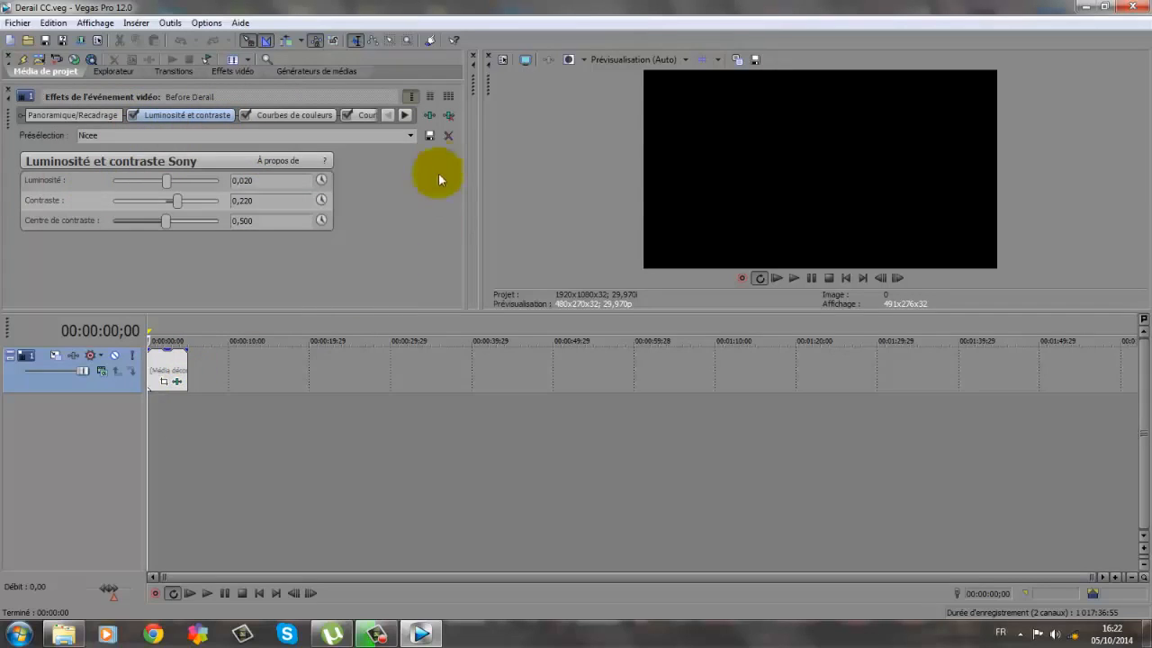
left_click(430, 116)
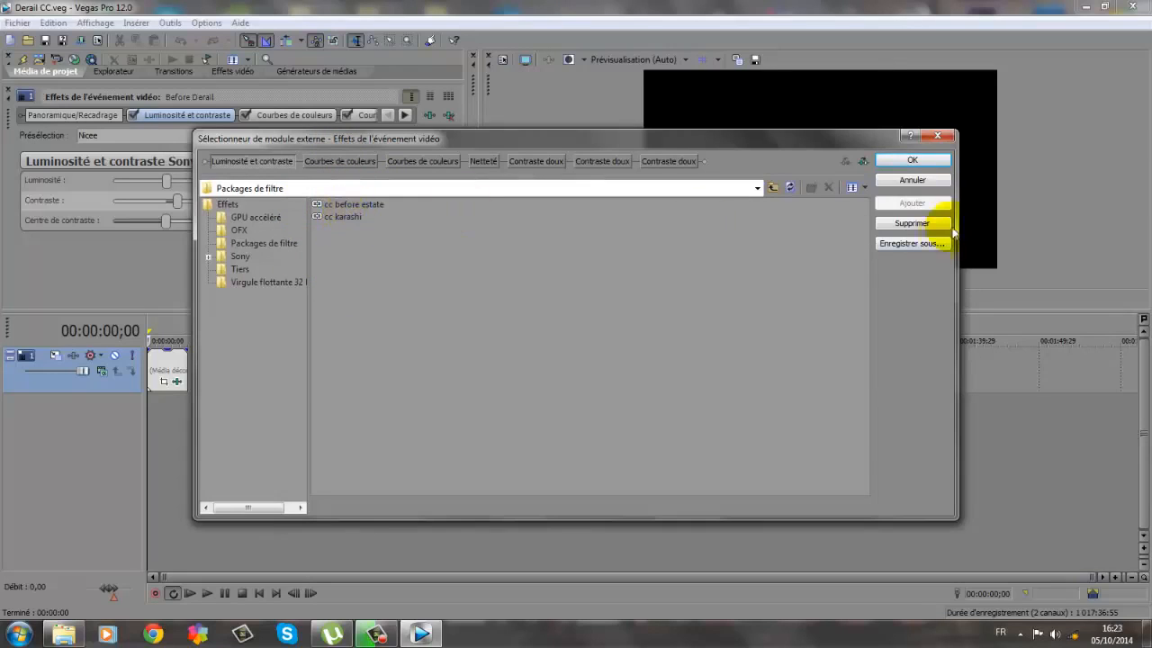
left_click(922, 248)
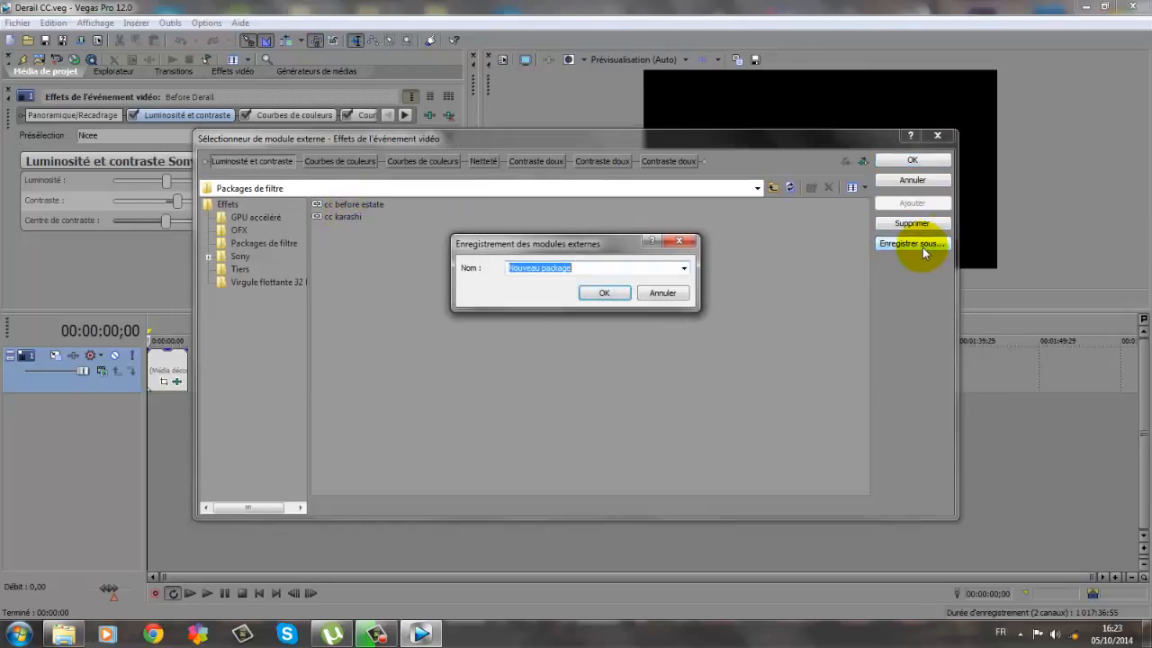
key("BackSpace")
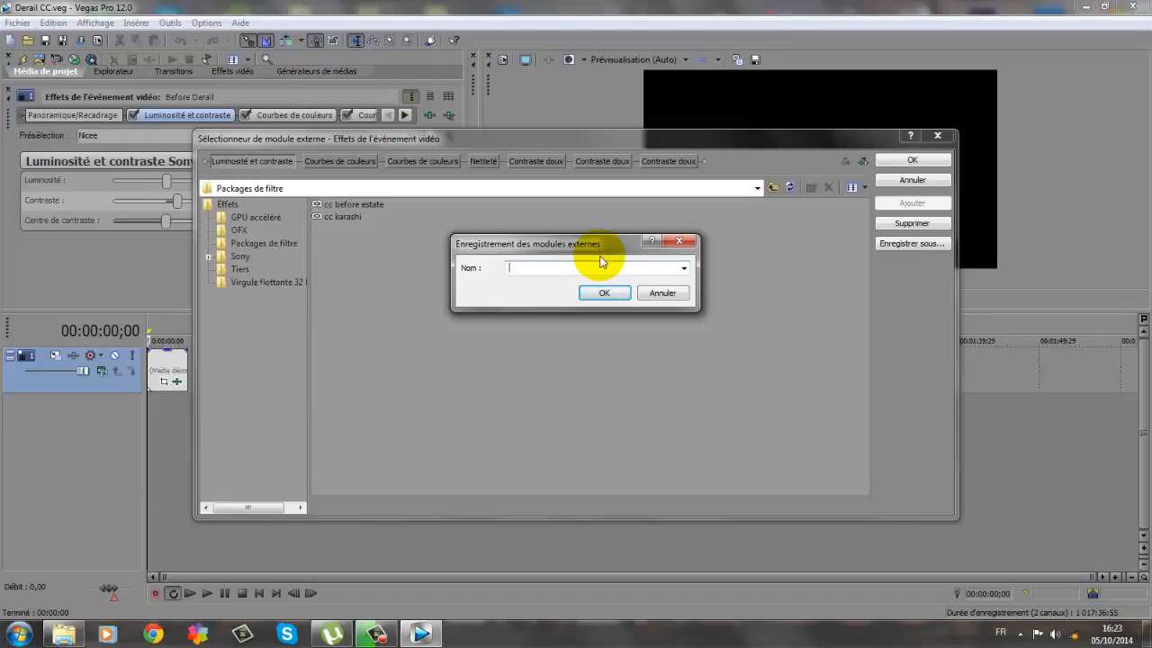
type("before dera")
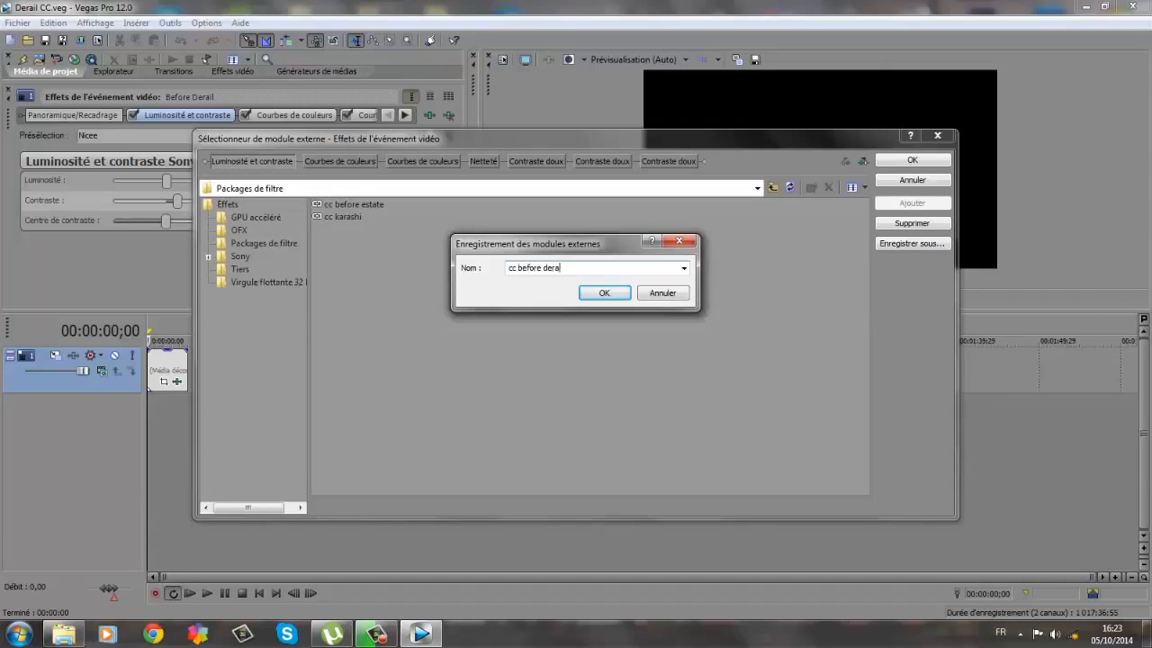
type("il")
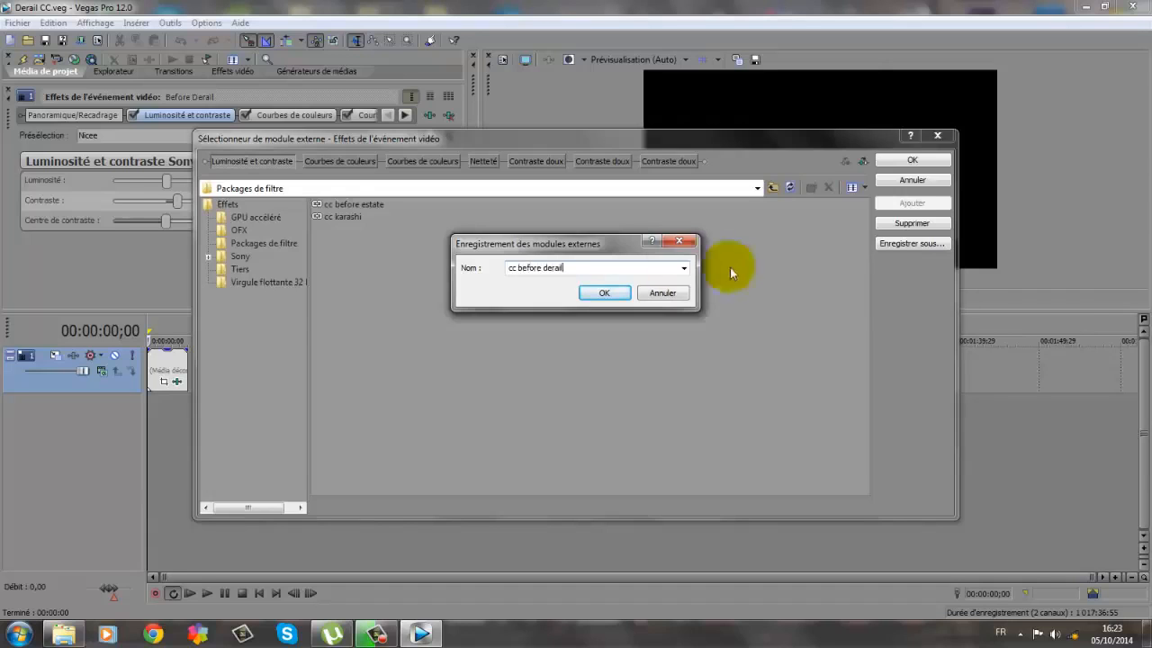
left_click(605, 292)
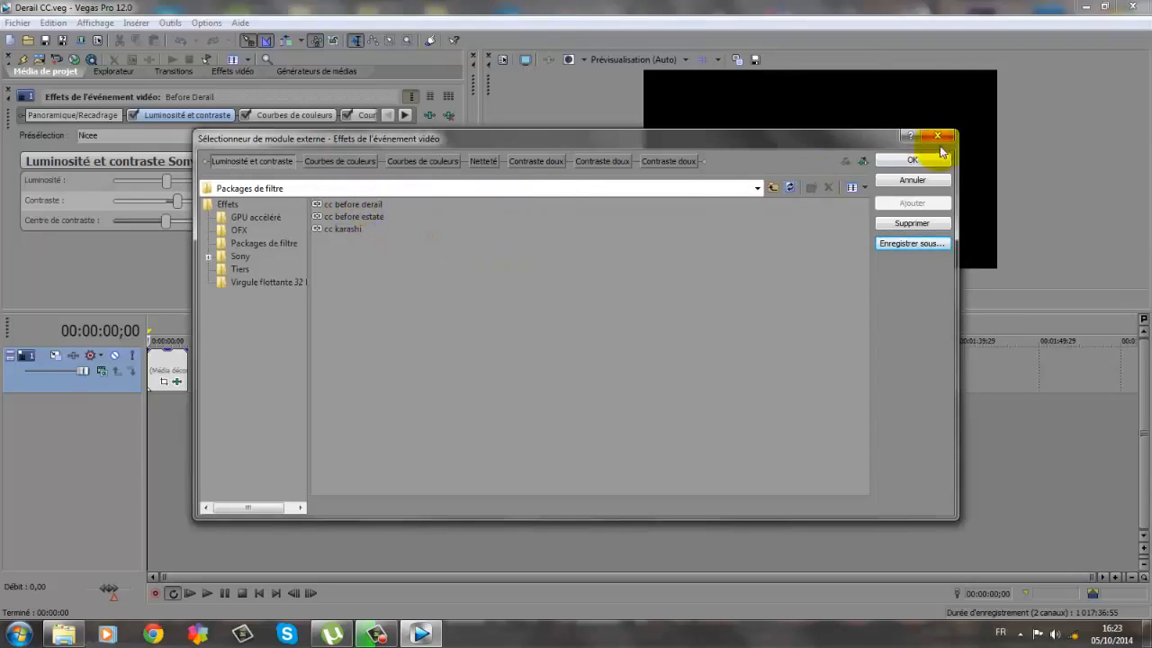
left_click(914, 159)
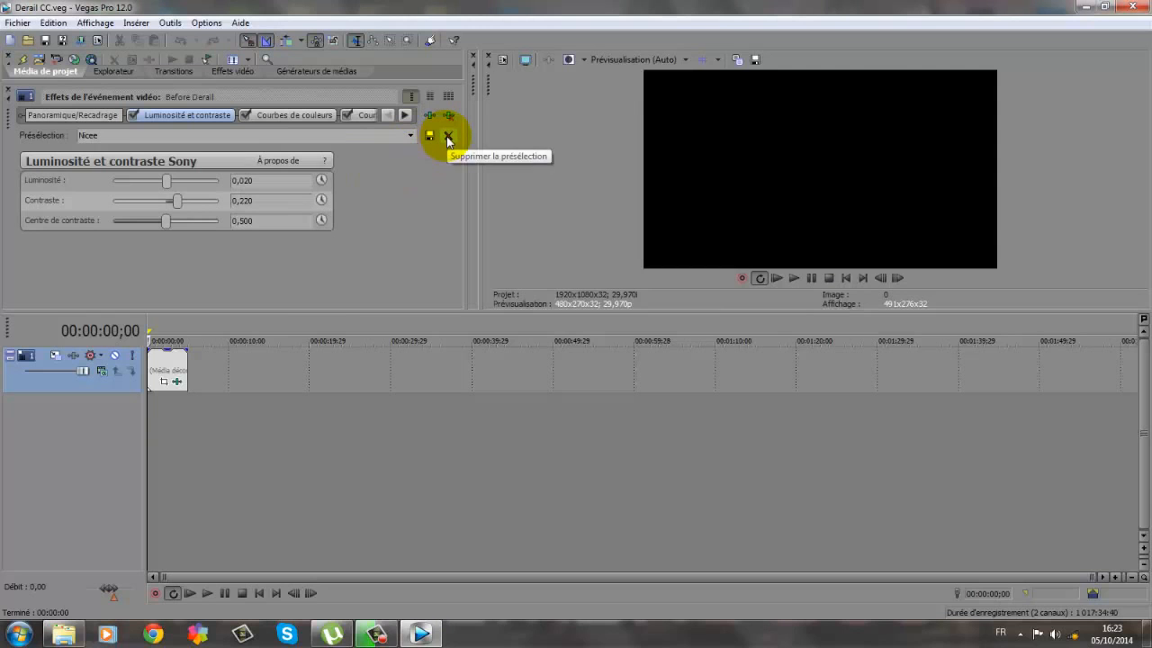
- Delete the disconnected Before Derail clip from the timeline and import "31-1 domi bo2 meldown" from the gameplay folder
left_click(180, 368)
key("Delete")
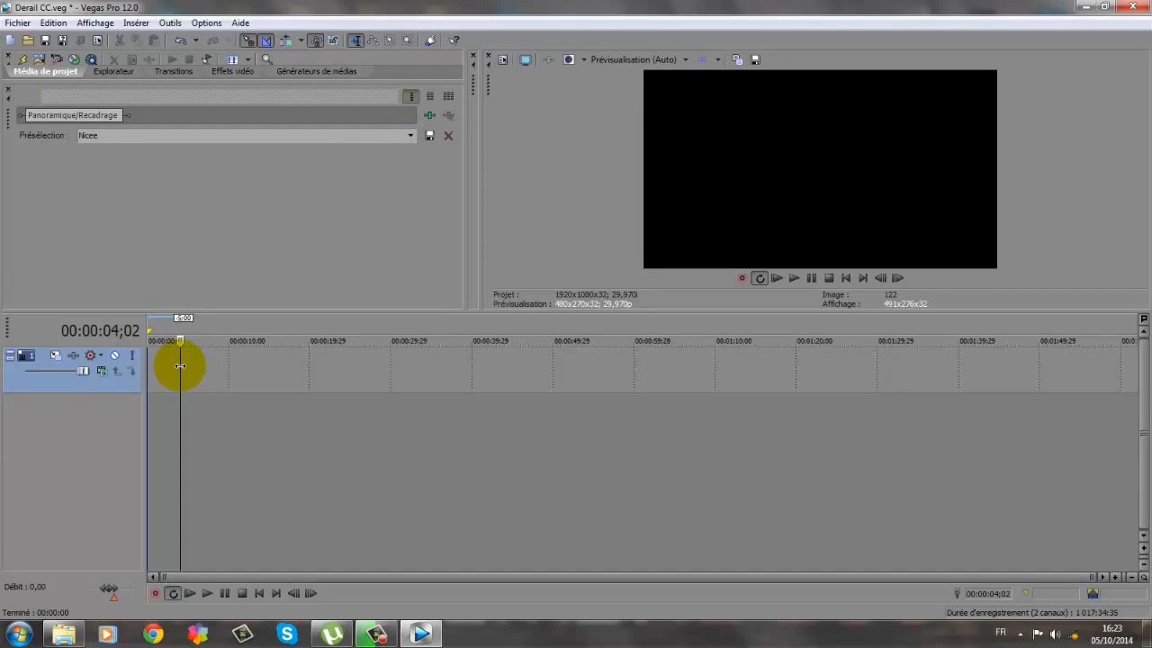
left_click(17, 23)
mouse_move(41, 161)
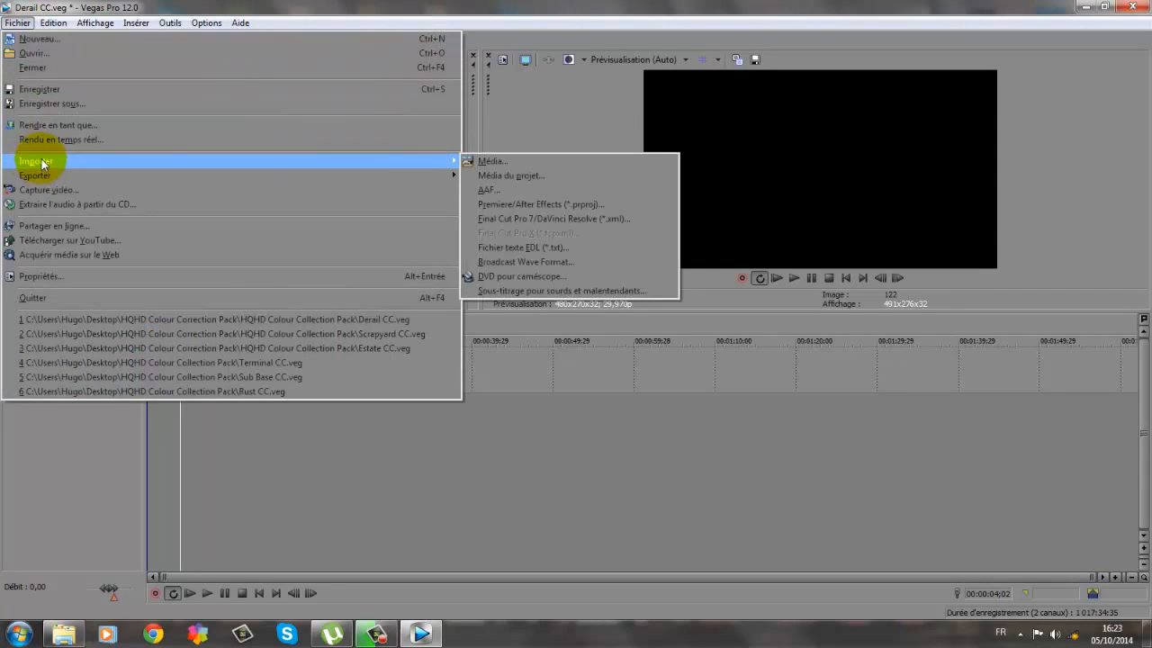
left_click(486, 160)
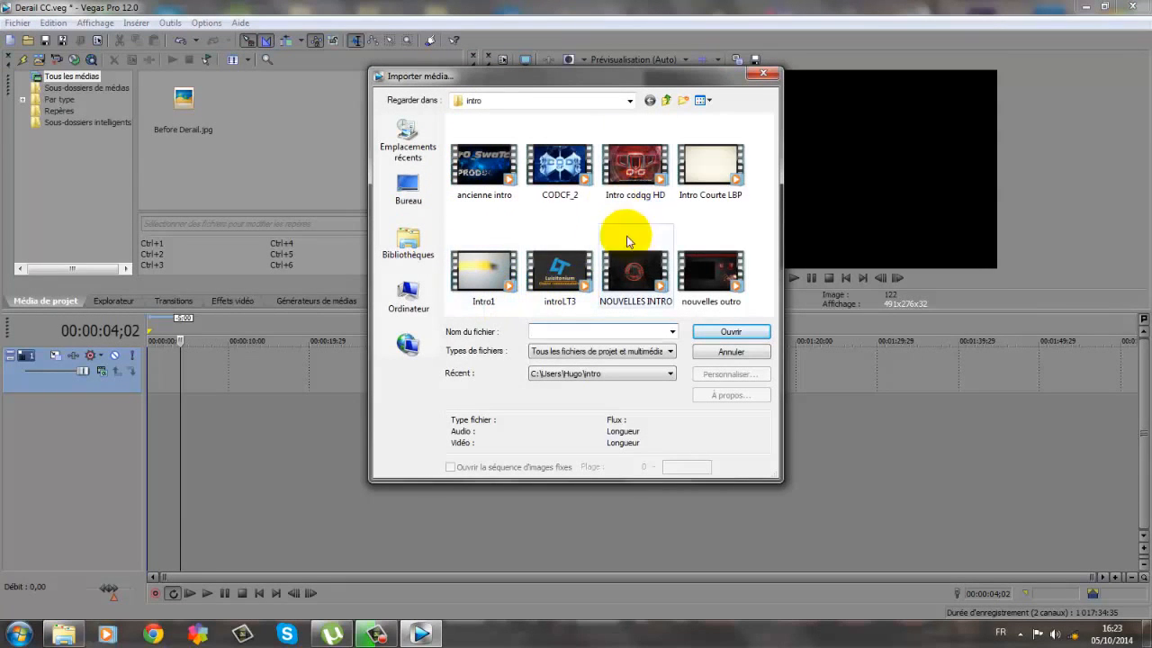
left_click(408, 185)
double_click(527, 219)
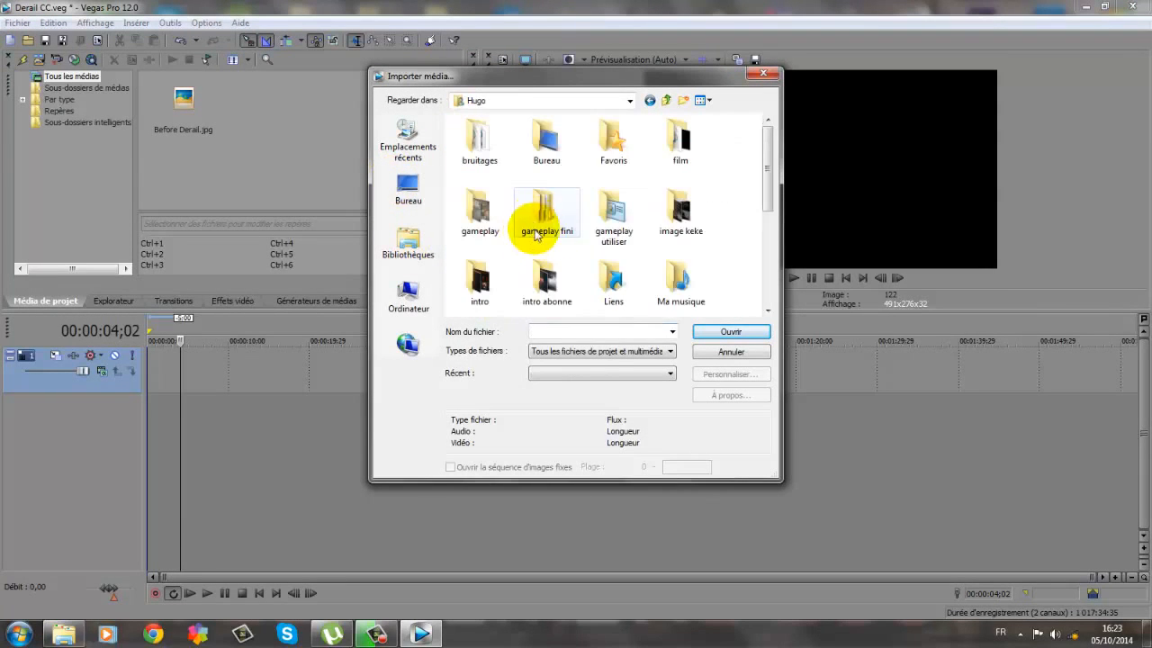
double_click(484, 214)
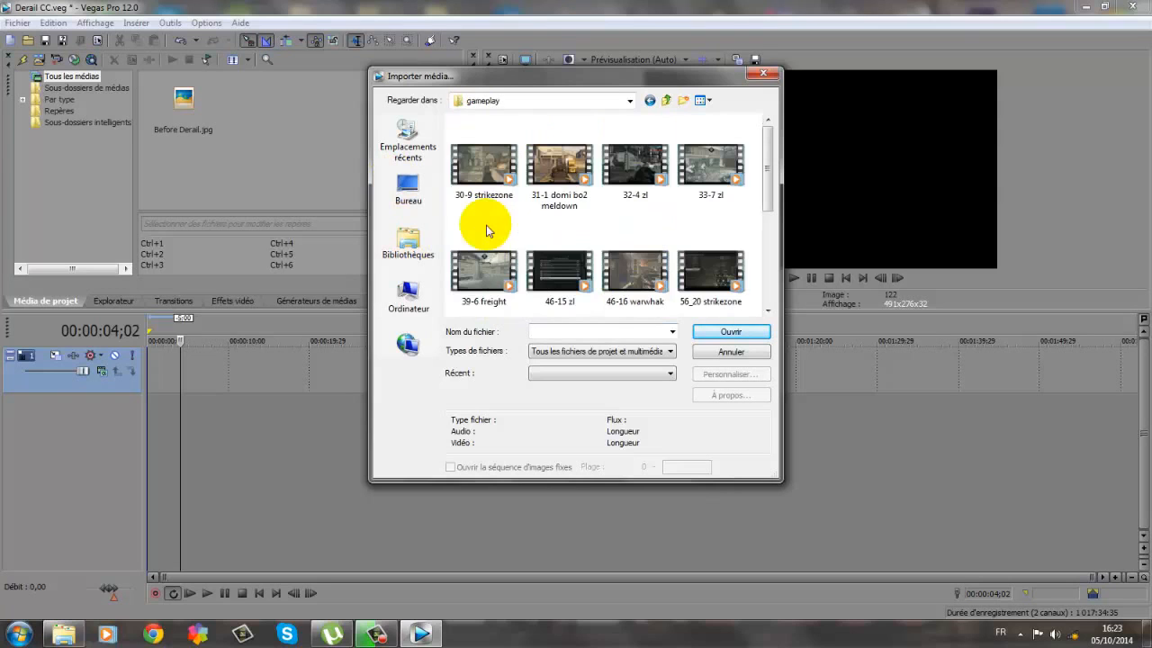
left_click(555, 203)
left_click(732, 333)
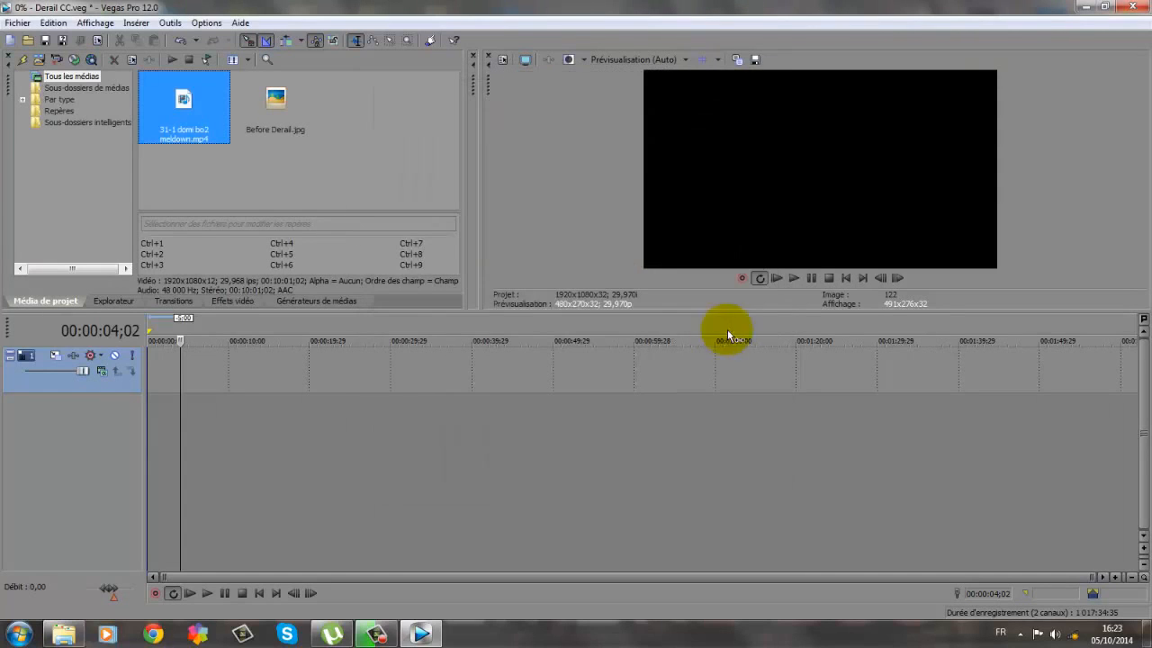
- Place the gameplay video at the timeline start, matching the project video settings to it, and trim its end to about 1 minute 20 seconds
left_click_drag(183, 104, 153, 369)
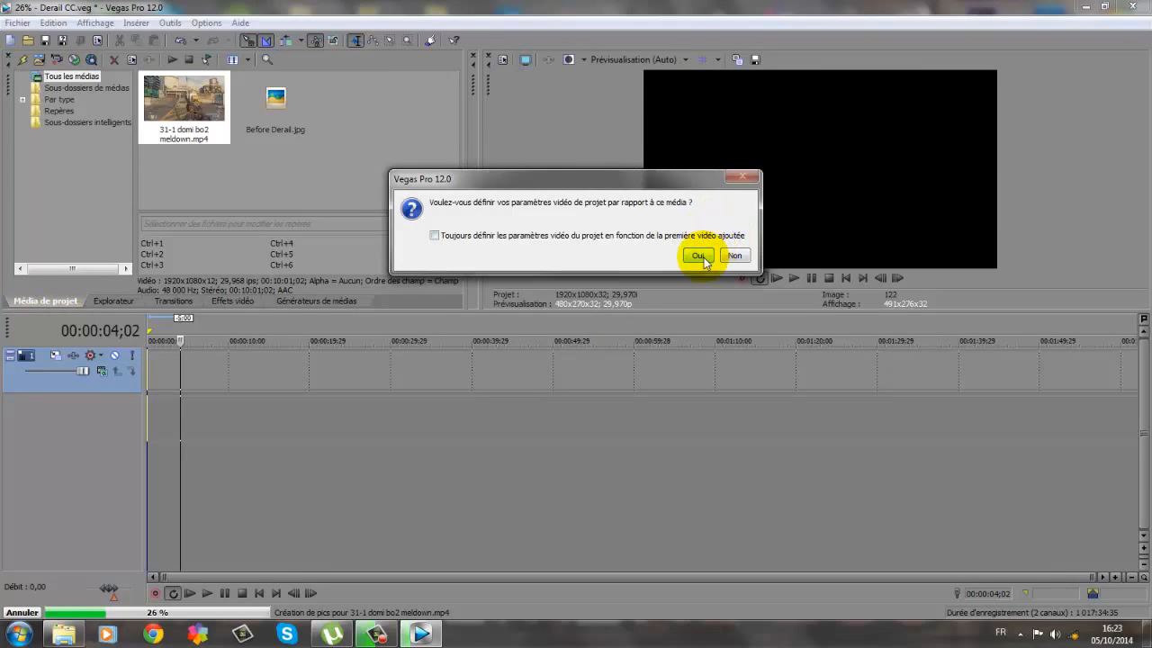
left_click(698, 255)
left_click_drag(149, 398, 71, 400)
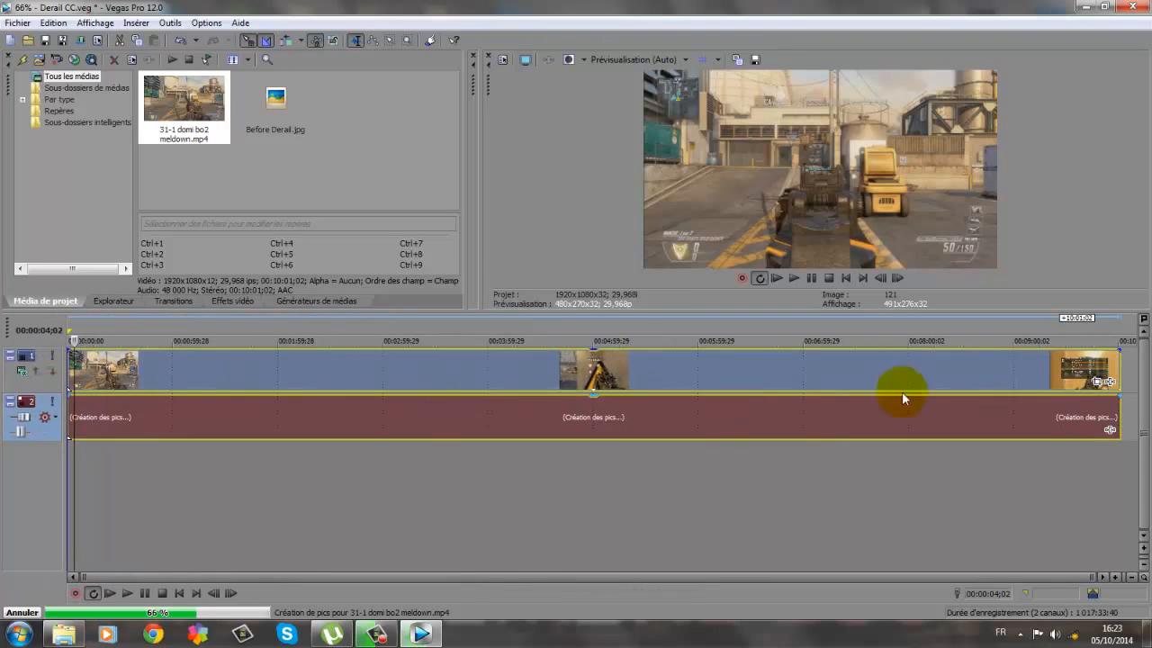
left_click(786, 402)
left_click_drag(786, 403, 209, 402)
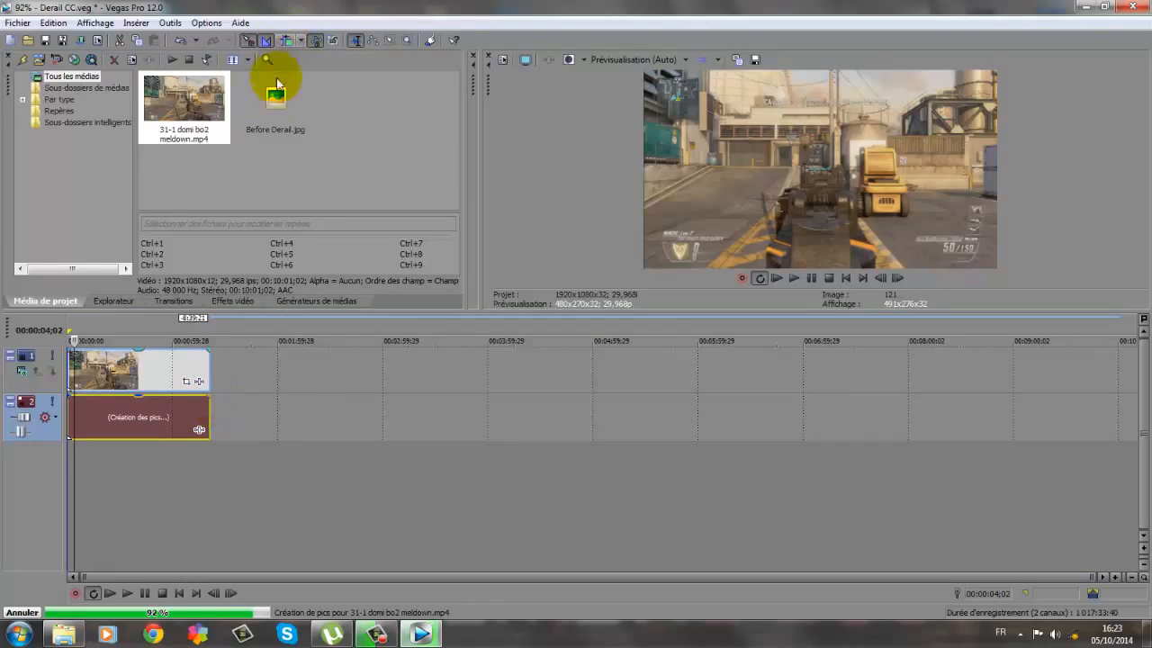
- Apply the "cc before derail" filter package to the gameplay clip as its video event effects
left_click(199, 381)
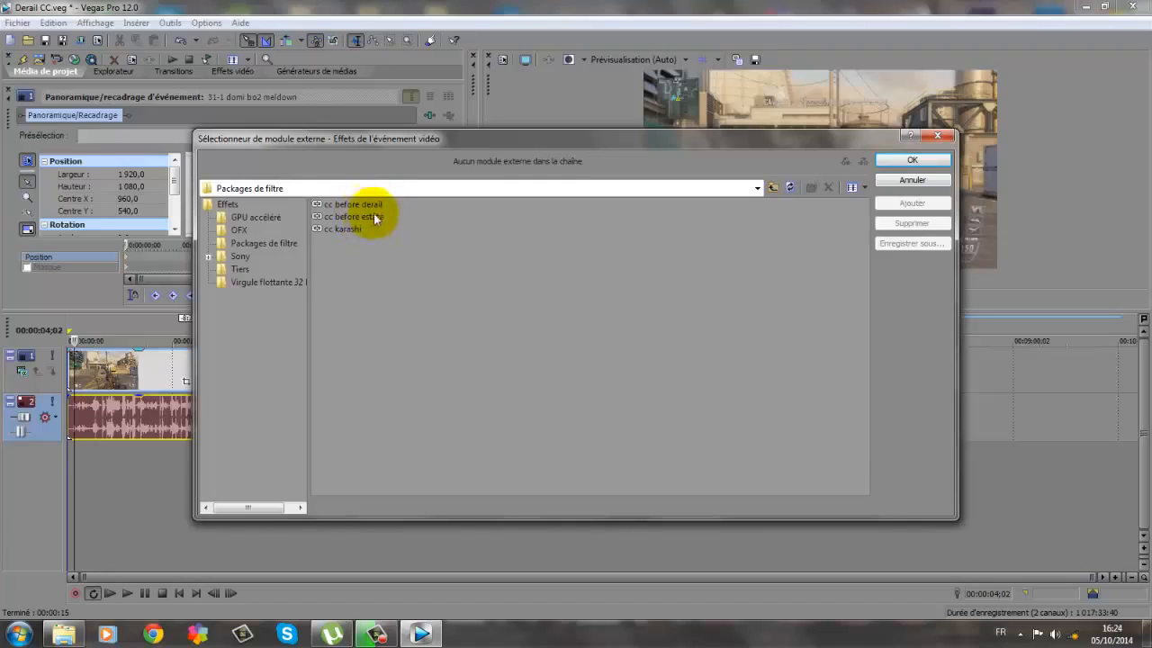
left_click(361, 205)
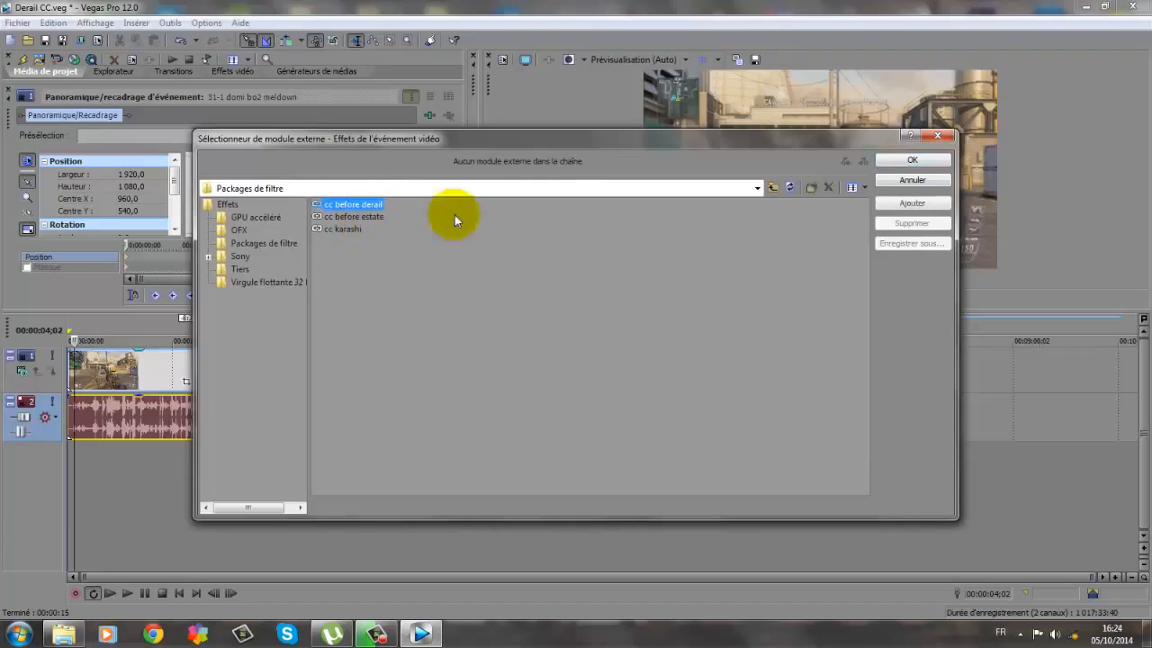
left_click(903, 162)
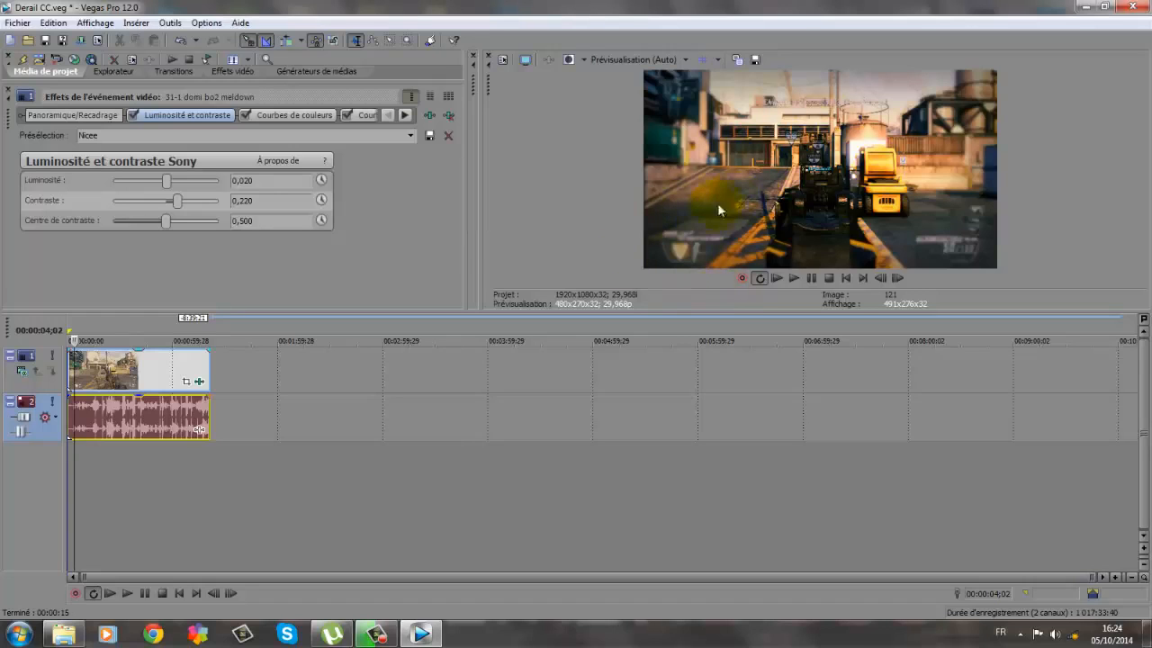
left_click_drag(170, 181, 149, 220)
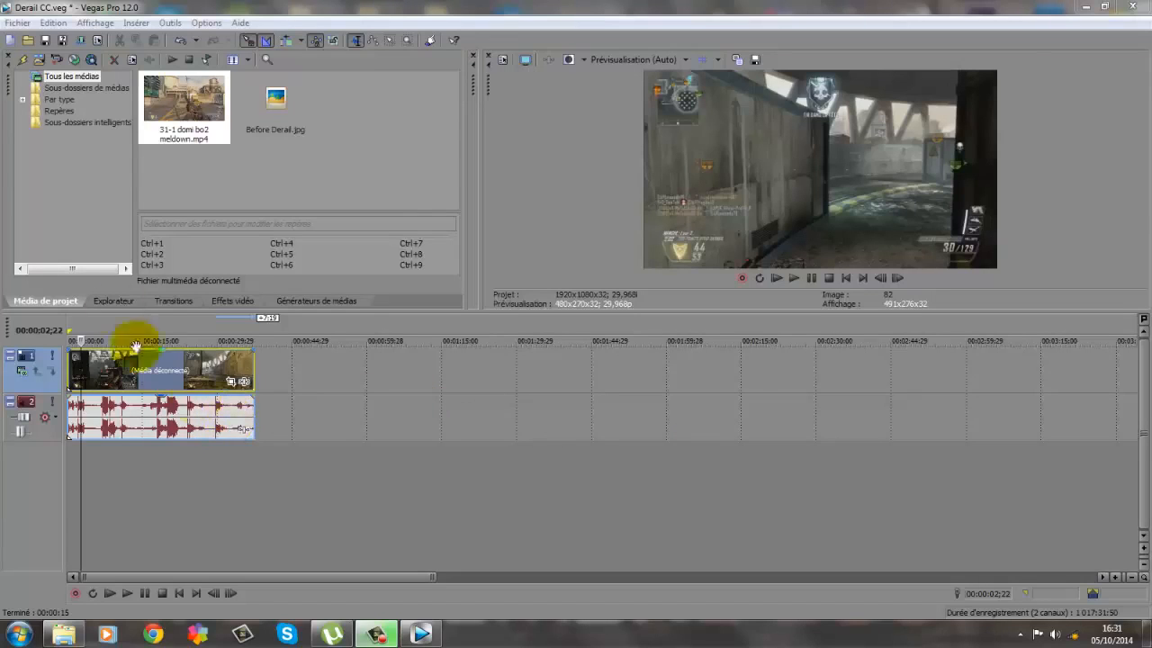
- Apply the default Timecode video effect to the gameplay clip on the timeline
left_click(64, 301)
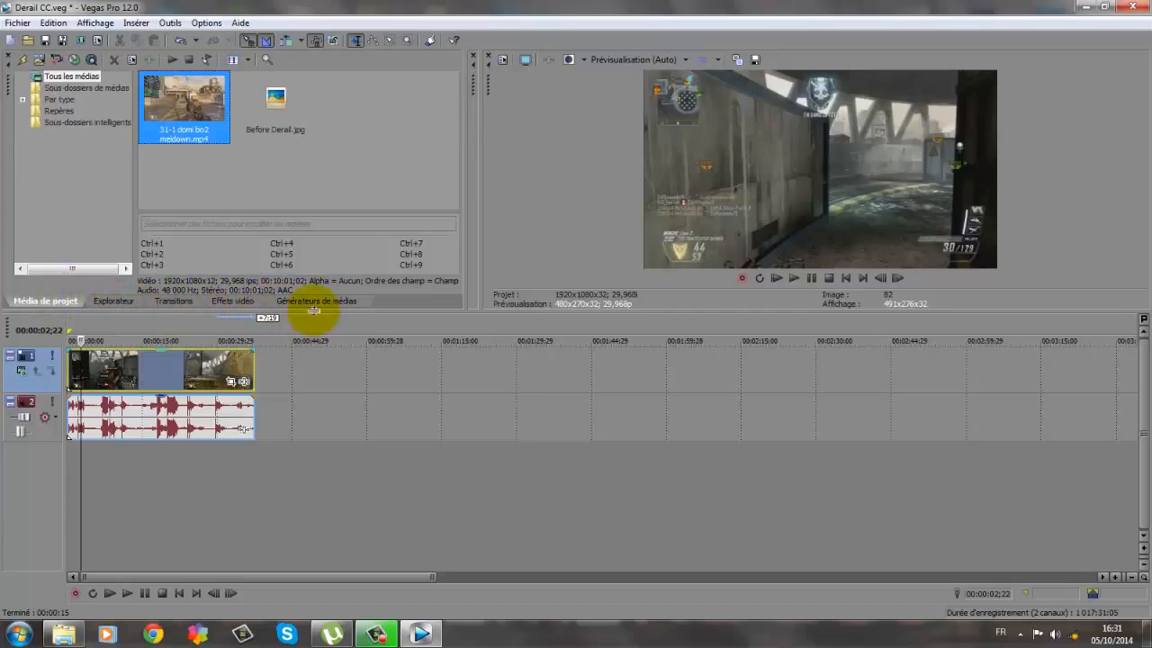
left_click(247, 300)
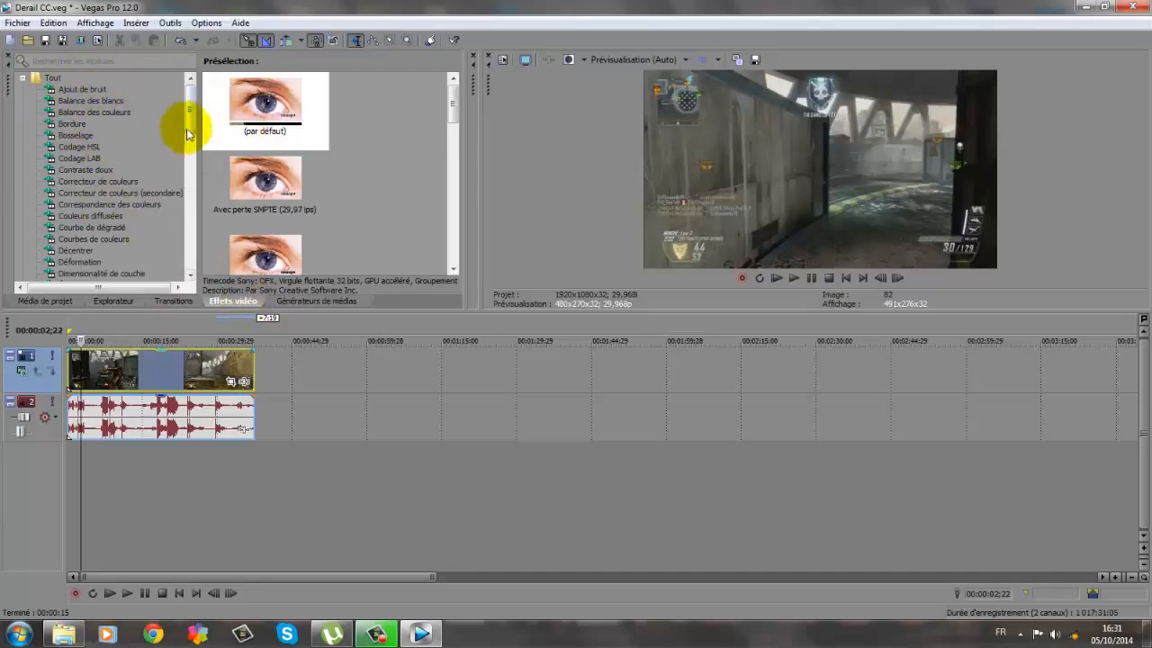
left_click_drag(191, 112, 195, 244)
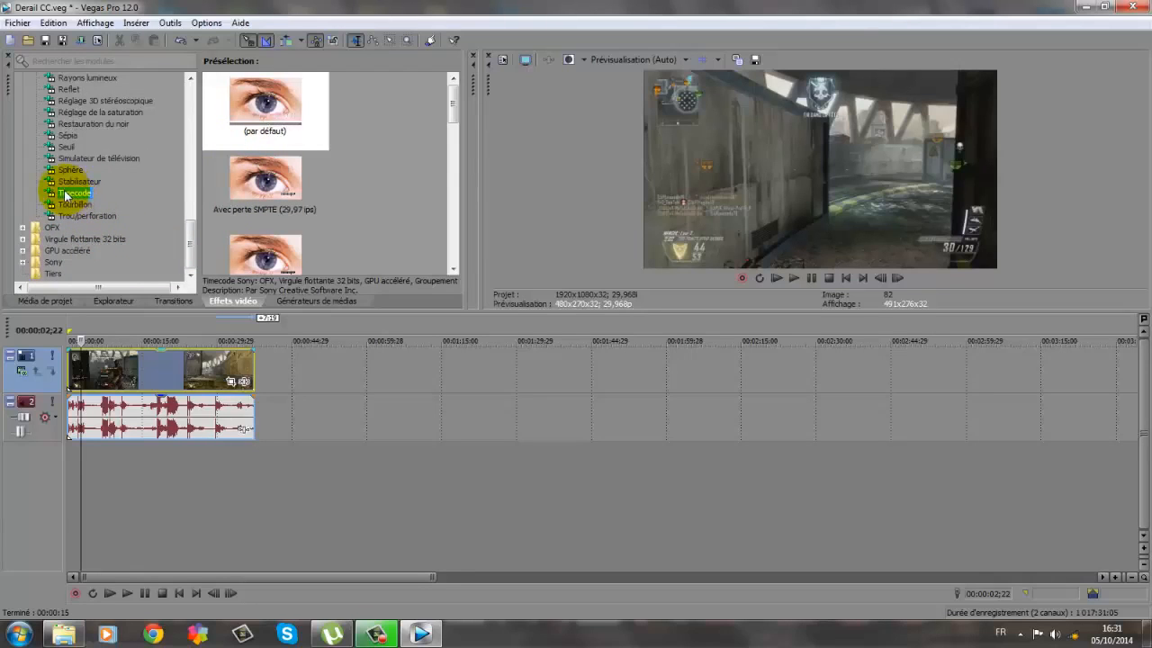
left_click_drag(66, 196, 137, 370)
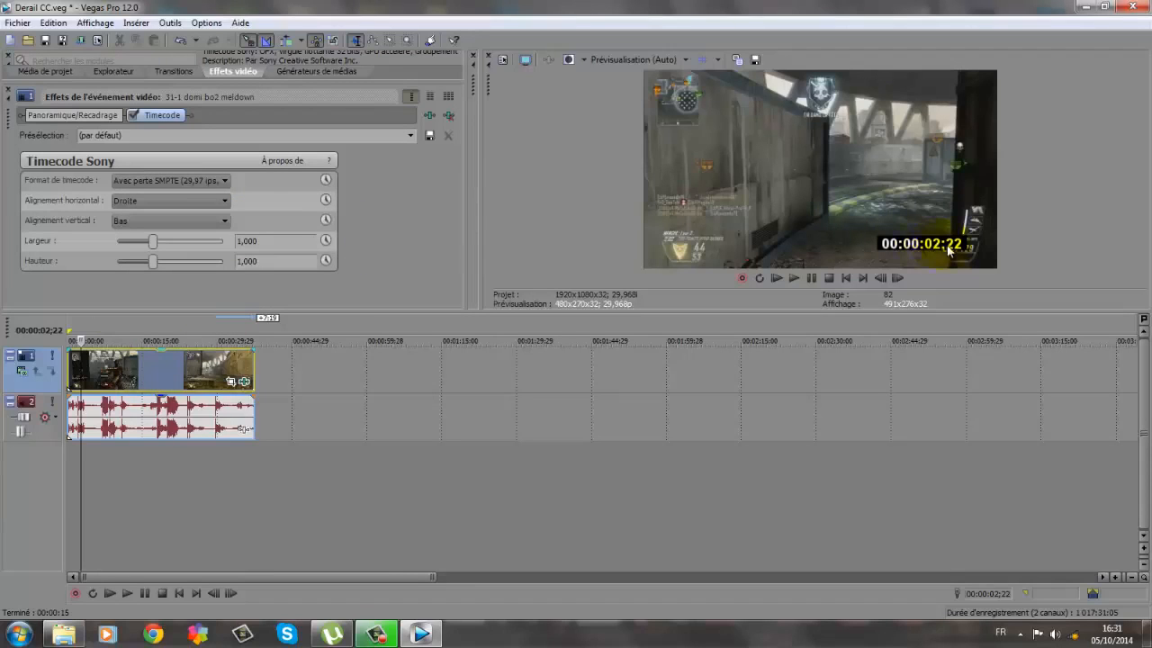
- Try the timecode with Gauche horizontal and Milieu vertical alignment, and return it to Droite and Bas
left_click(176, 185)
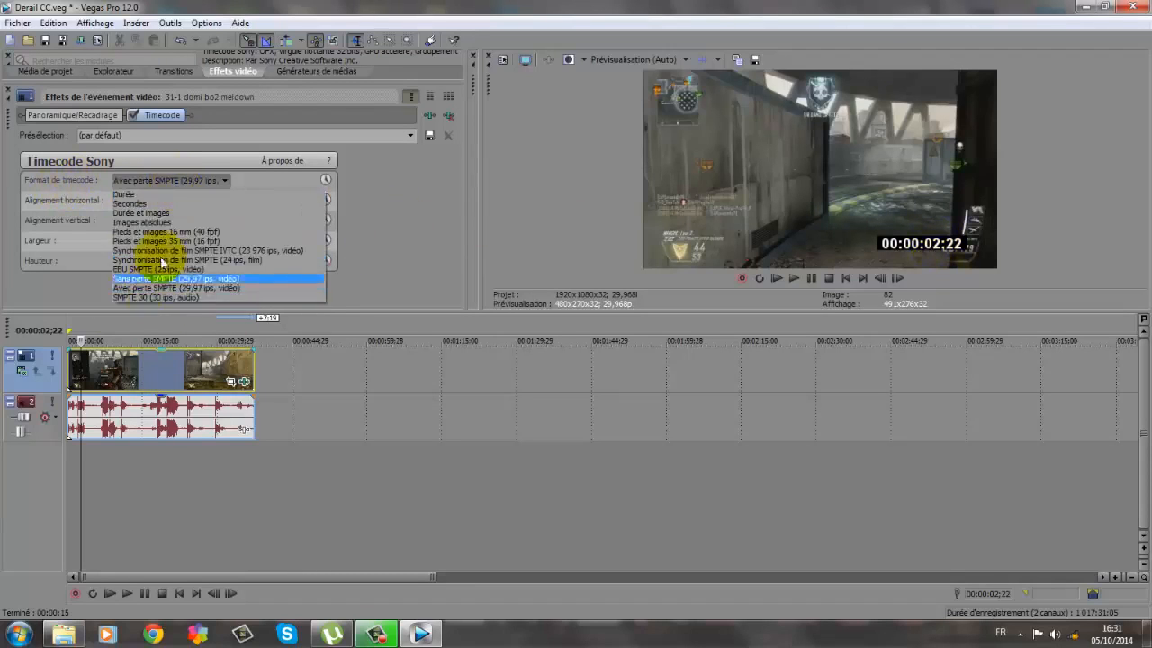
left_click(180, 181)
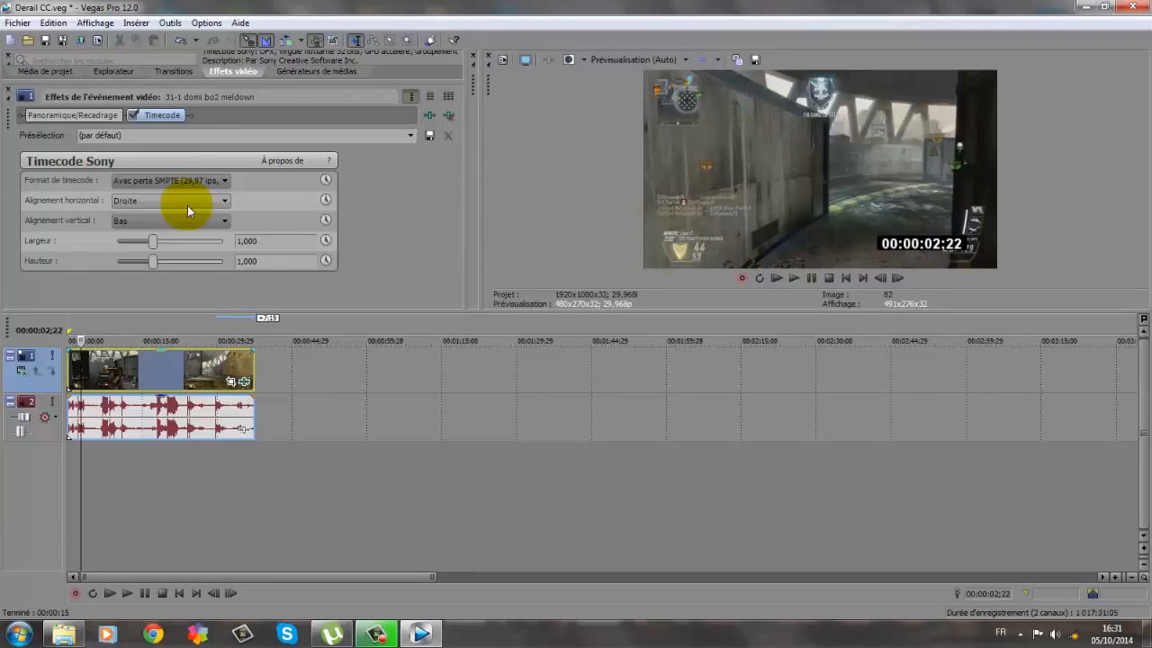
left_click(187, 209)
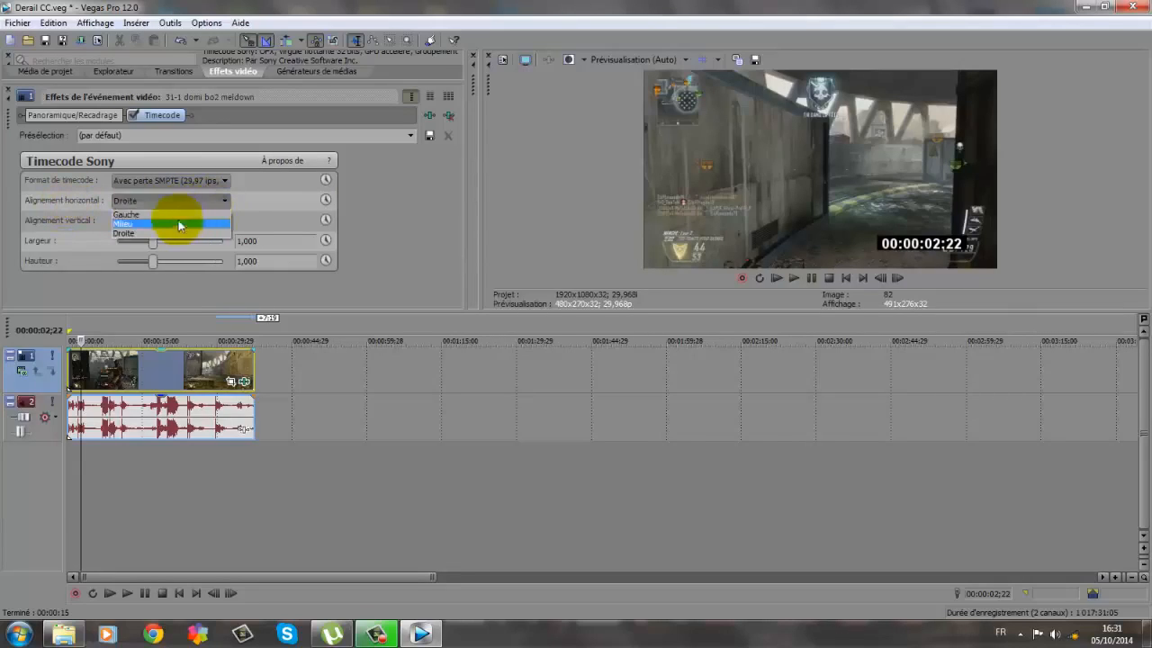
left_click(168, 214)
left_click(181, 219)
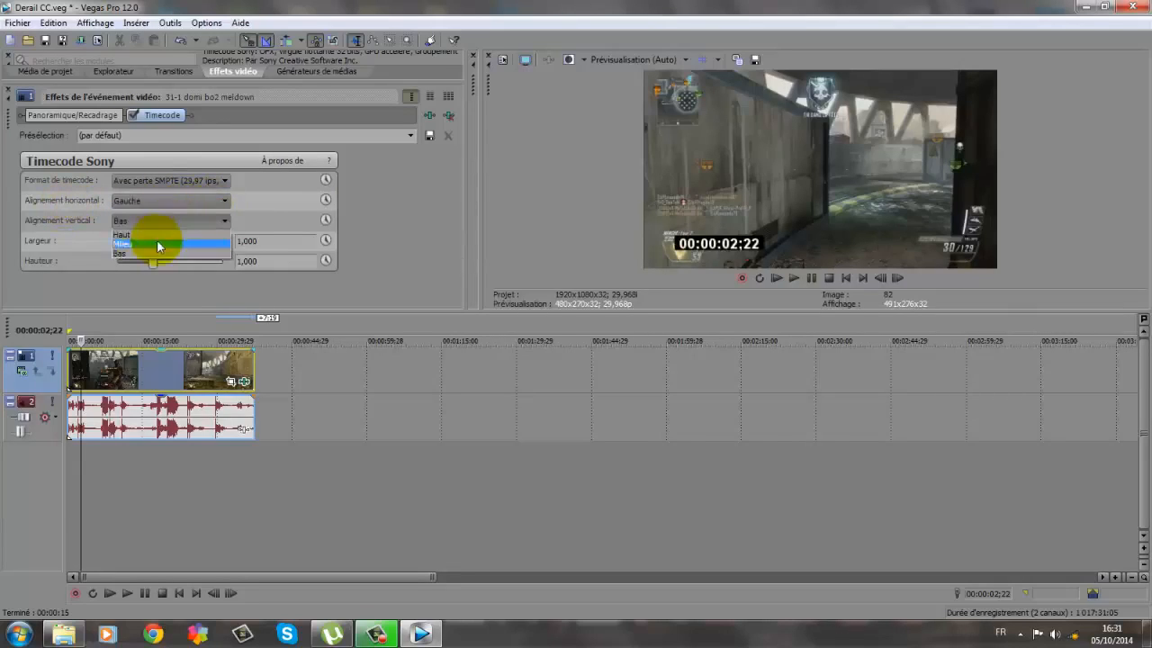
left_click(157, 243)
left_click(189, 205)
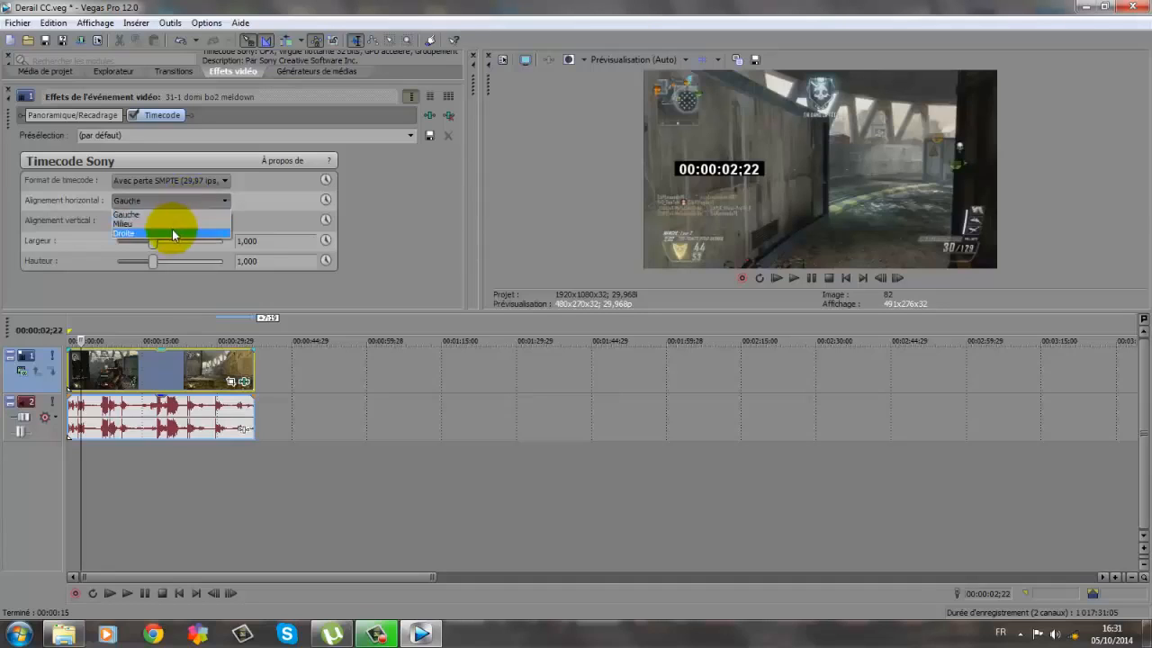
left_click(172, 232)
left_click(167, 220)
left_click(149, 251)
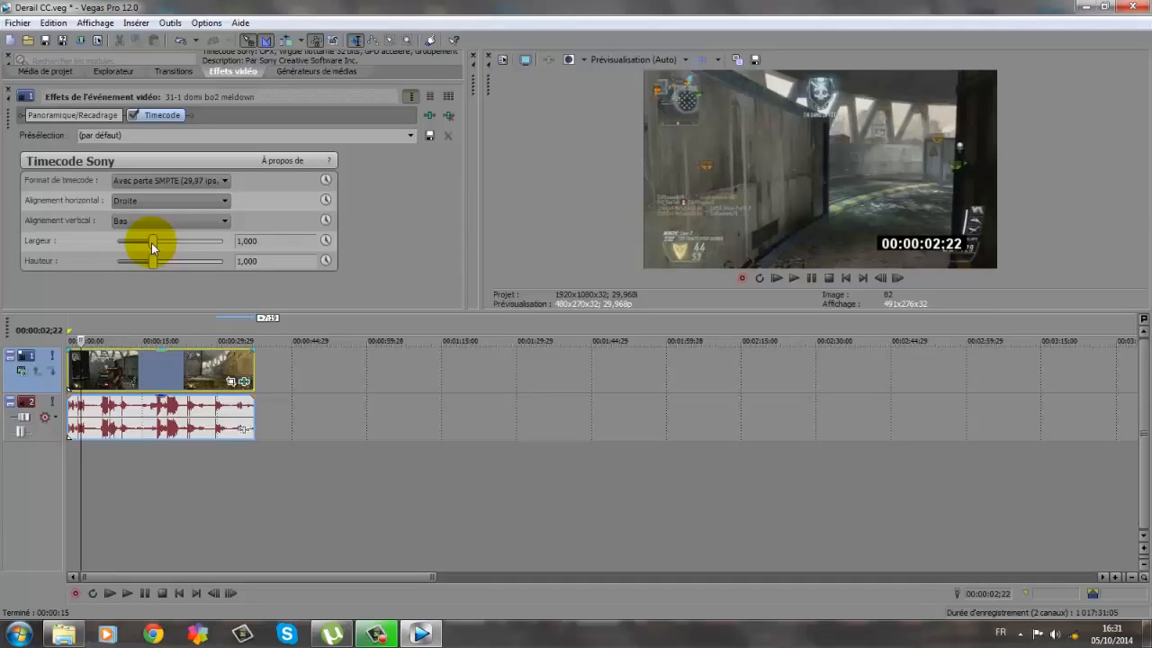
- Set the timecode overlay's width to 1,204 and height to 0,980, and play a short part of the clip
mouse_move(151, 243)
left_mouse_down()
mouse_move(187, 242)
mouse_move(165, 238)
mouse_move(175, 259)
mouse_move(147, 261)
left_mouse_up()
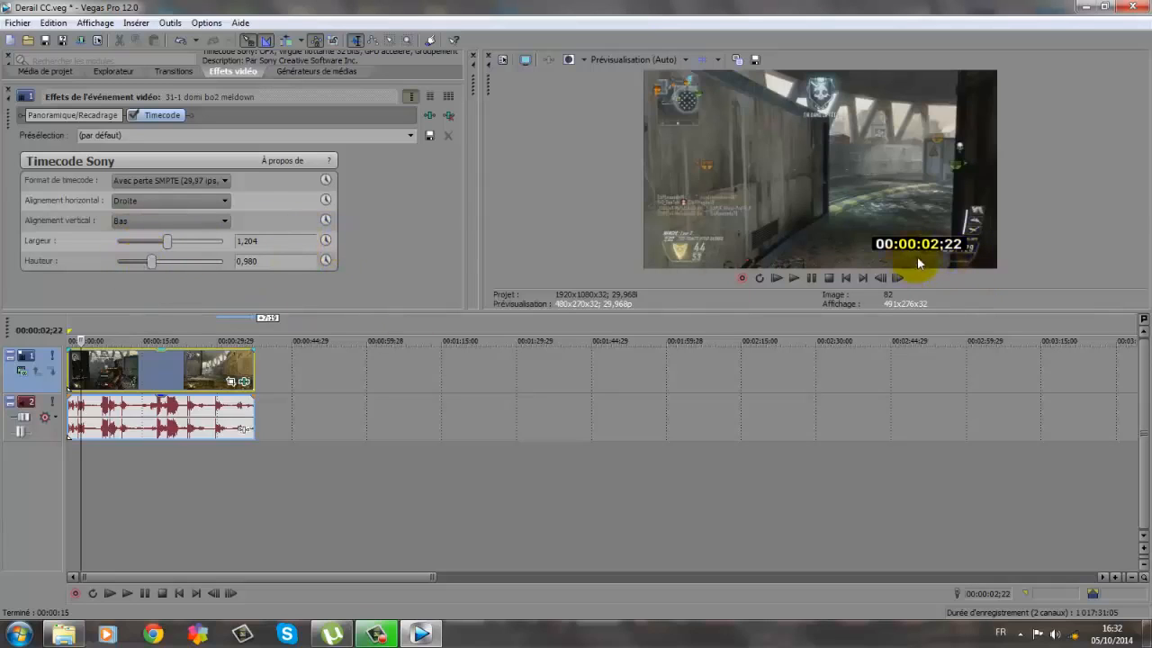
left_click(813, 277)
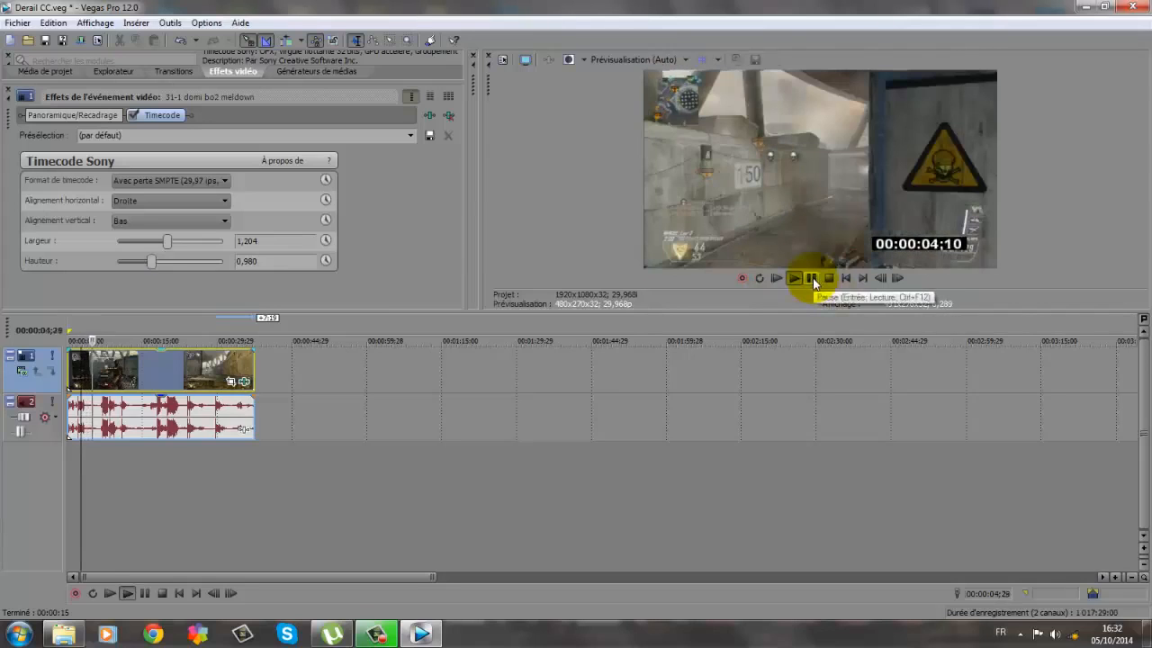
left_click(812, 277)
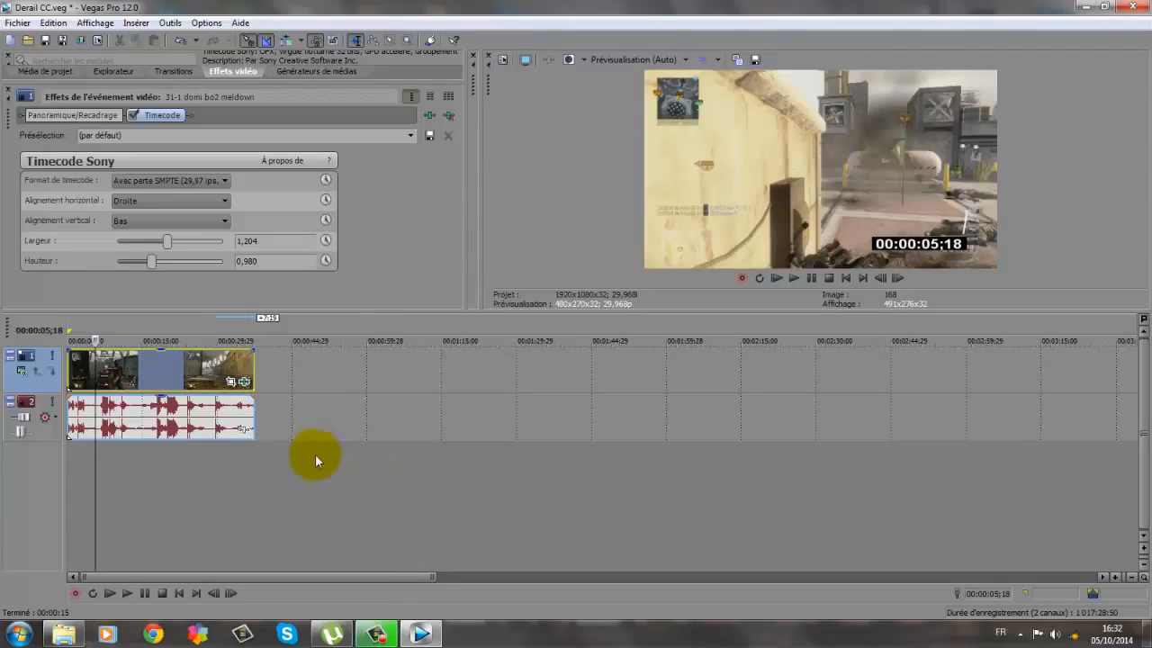
- Insert a Rapidité (velocity) envelope on the NOUVELLES INTRO video clip
mouse_move(369, 628)
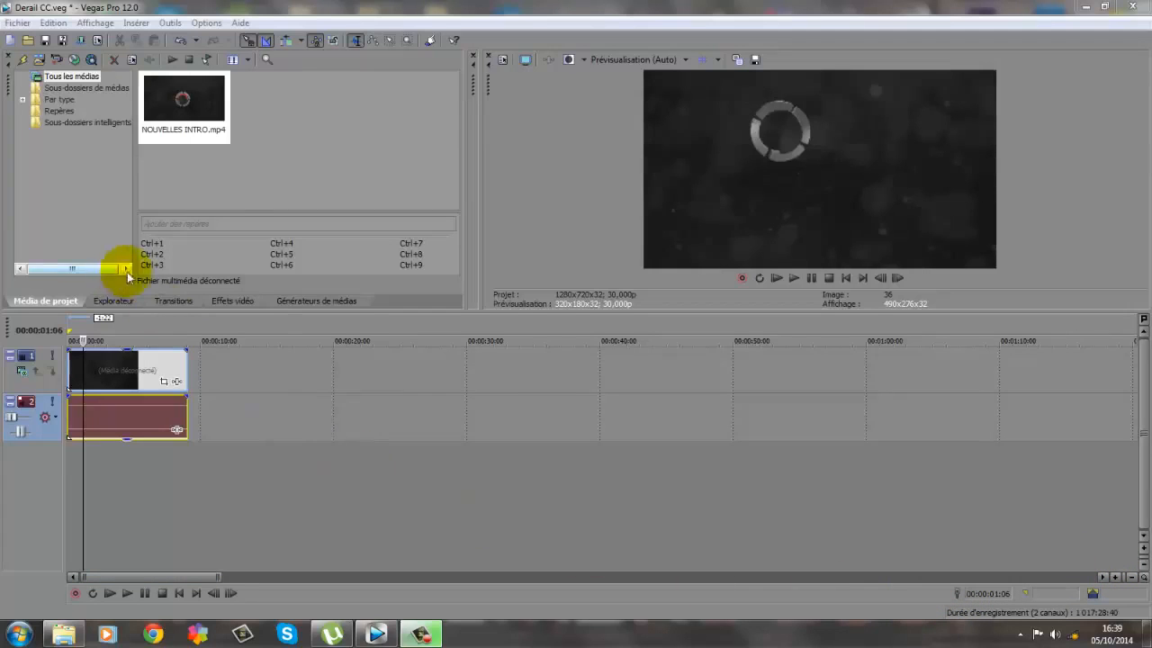
right_click(109, 371)
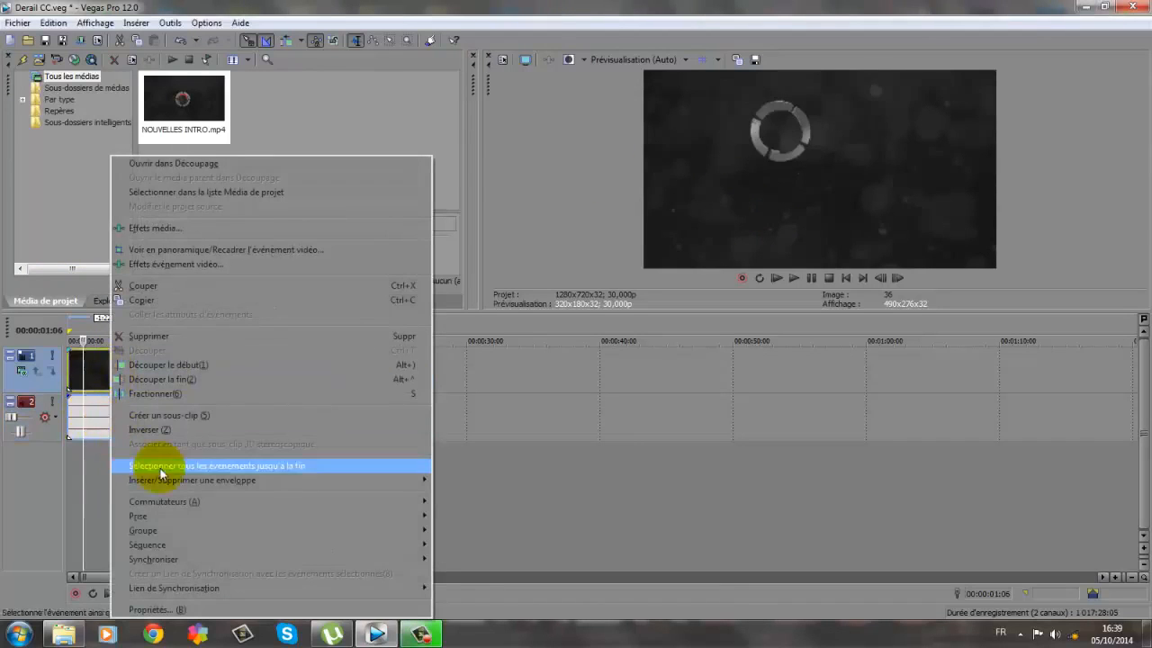
mouse_move(167, 483)
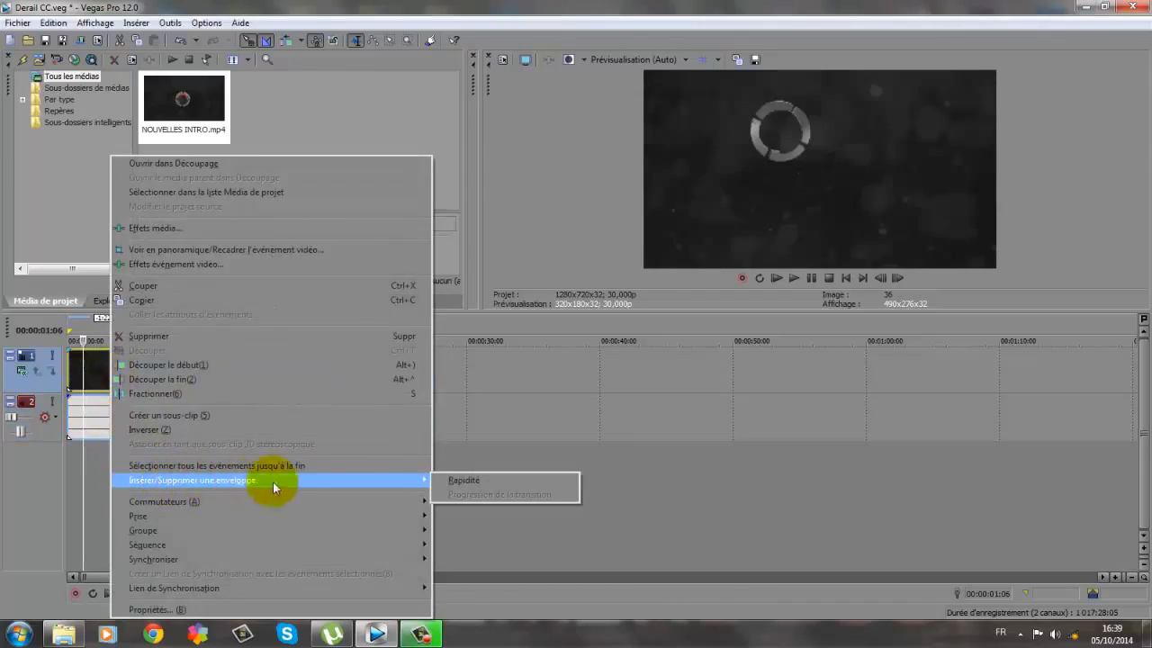
left_click(485, 480)
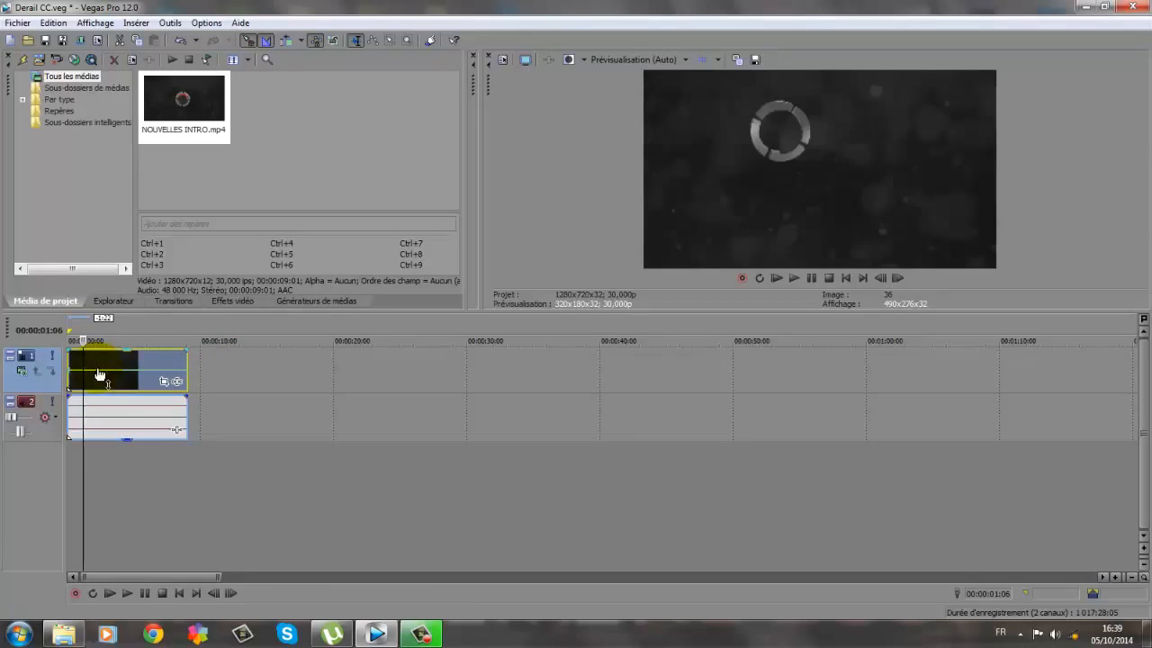
- Raise the intro clip's whole velocity envelope above normal speed and preview the faster playback
left_click_drag(102, 367, 102, 361)
left_click(811, 277)
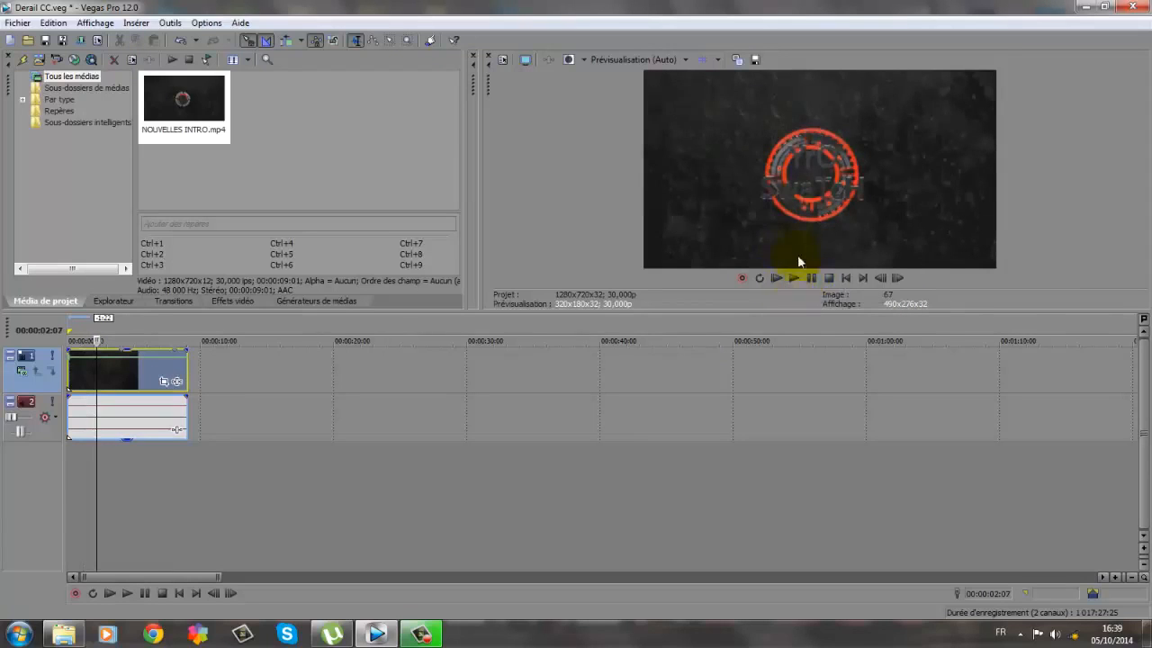
left_click(811, 278)
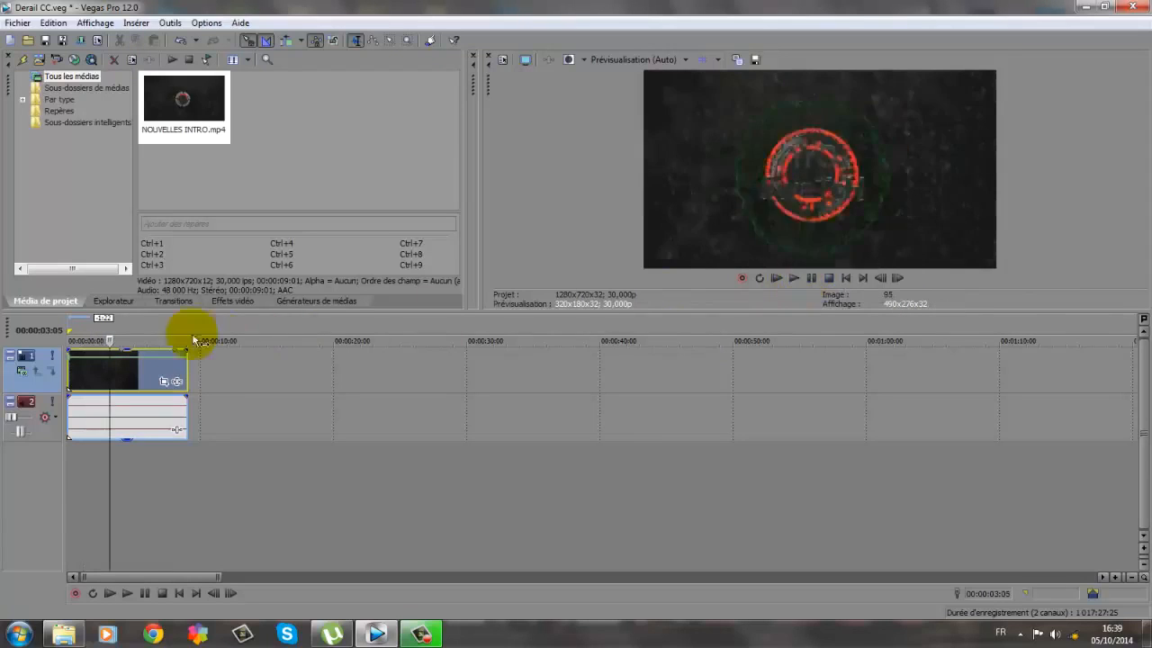
- Lower the intro clip's whole velocity envelope to about 45 % and preview the slowed playback
left_click(93, 371)
left_click_drag(107, 363, 108, 381)
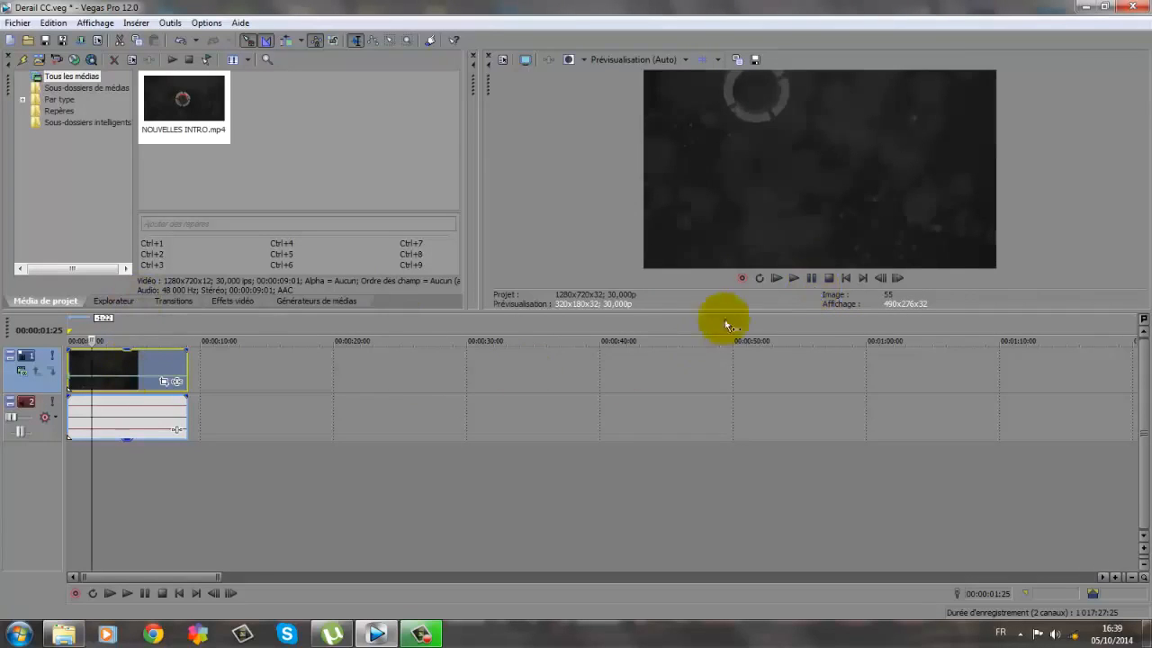
left_click(793, 278)
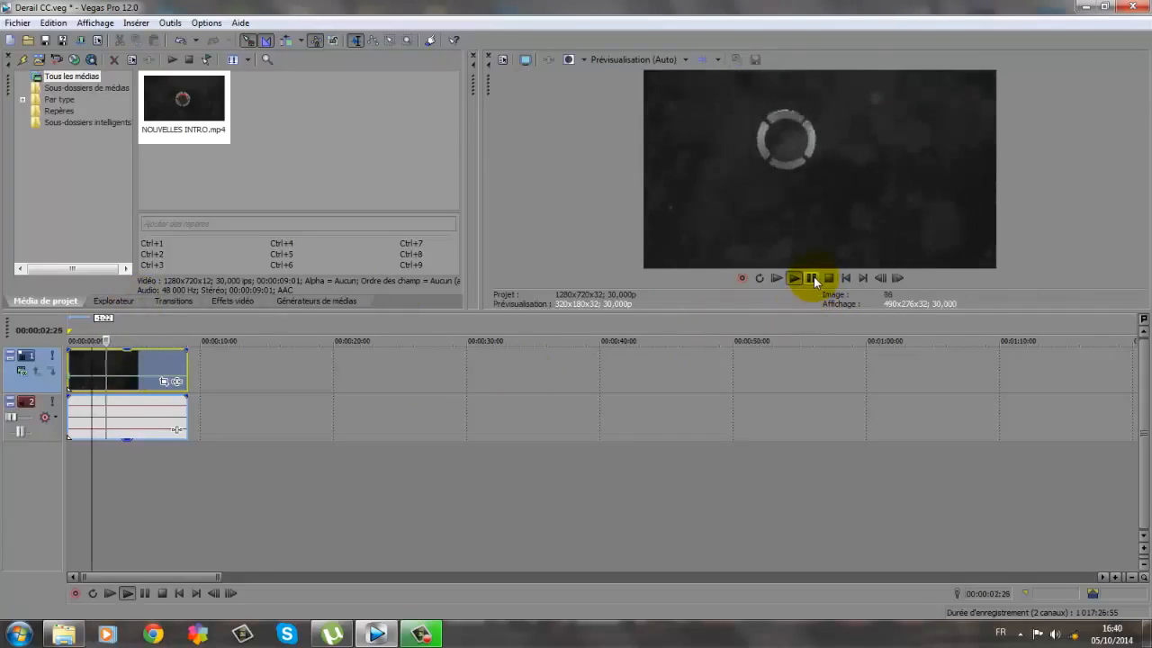
left_click(811, 278)
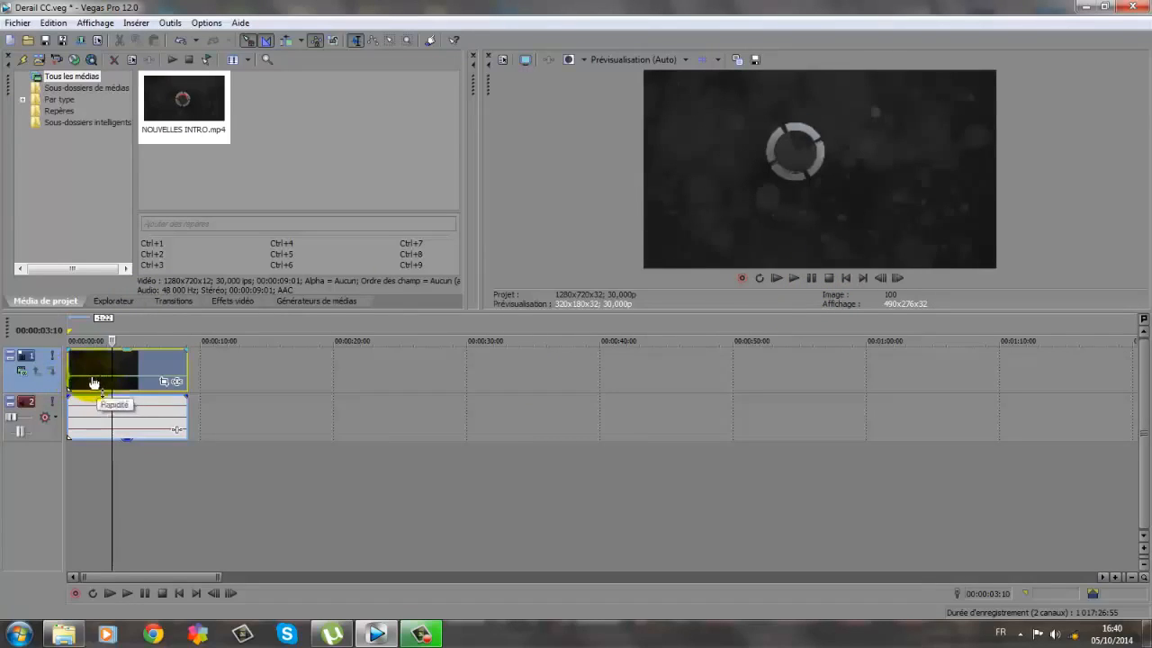
- Set the velocity envelope's starting point to 0 % and preview the frozen intro clip
mouse_move(72, 379)
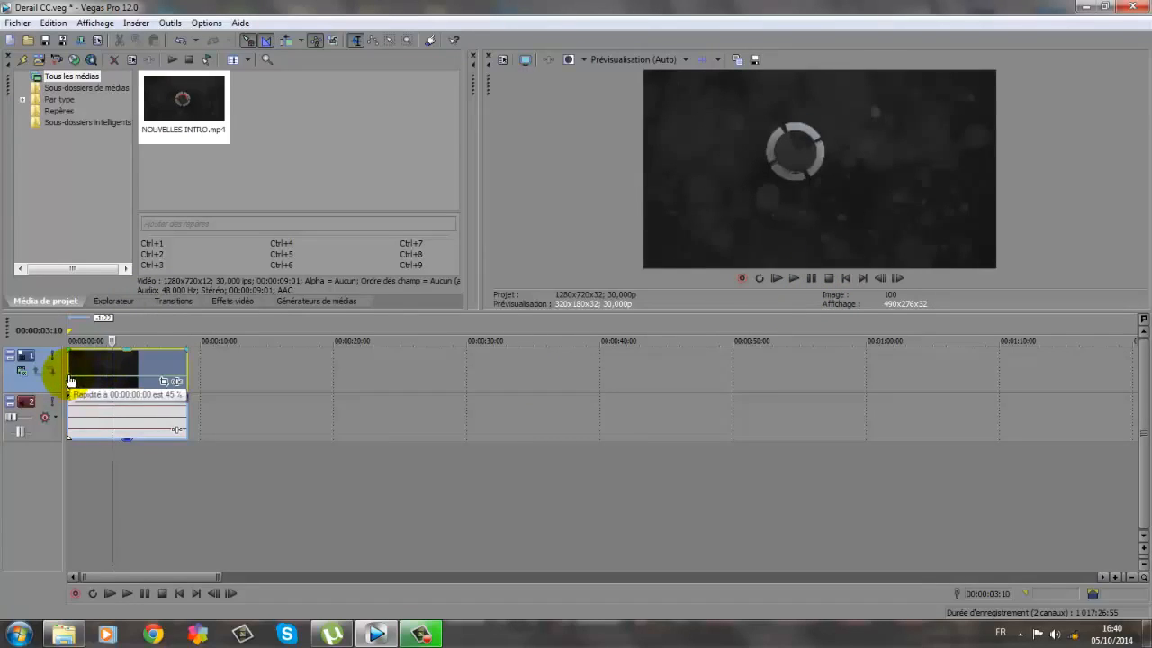
right_click(72, 382)
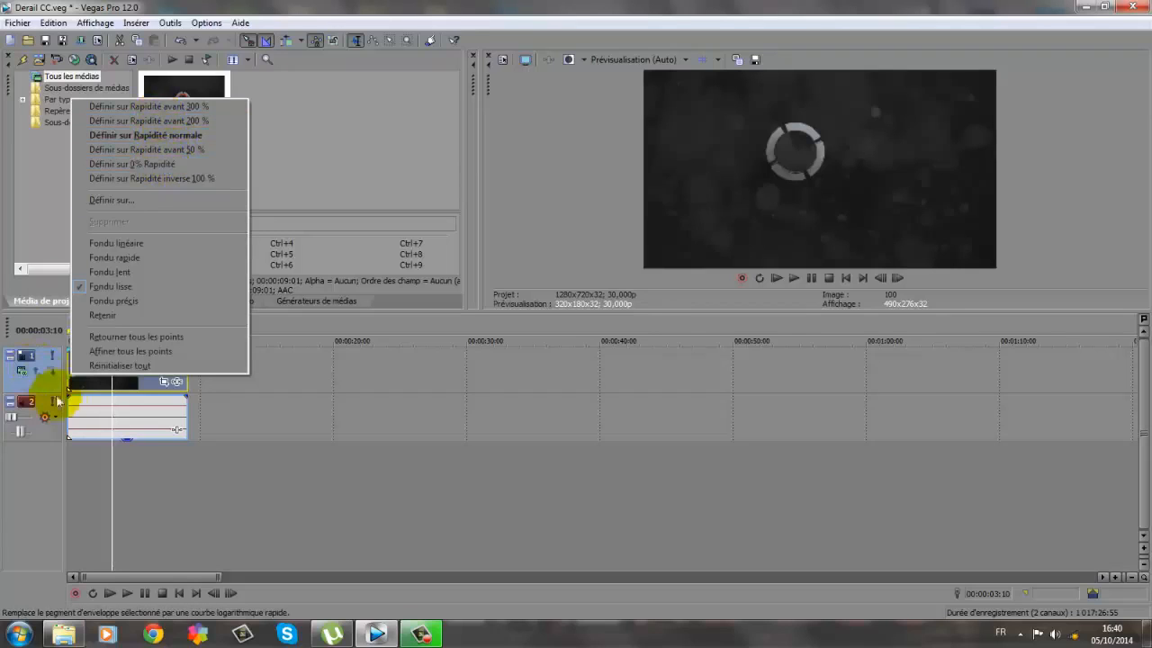
left_click(80, 384)
right_click(83, 384)
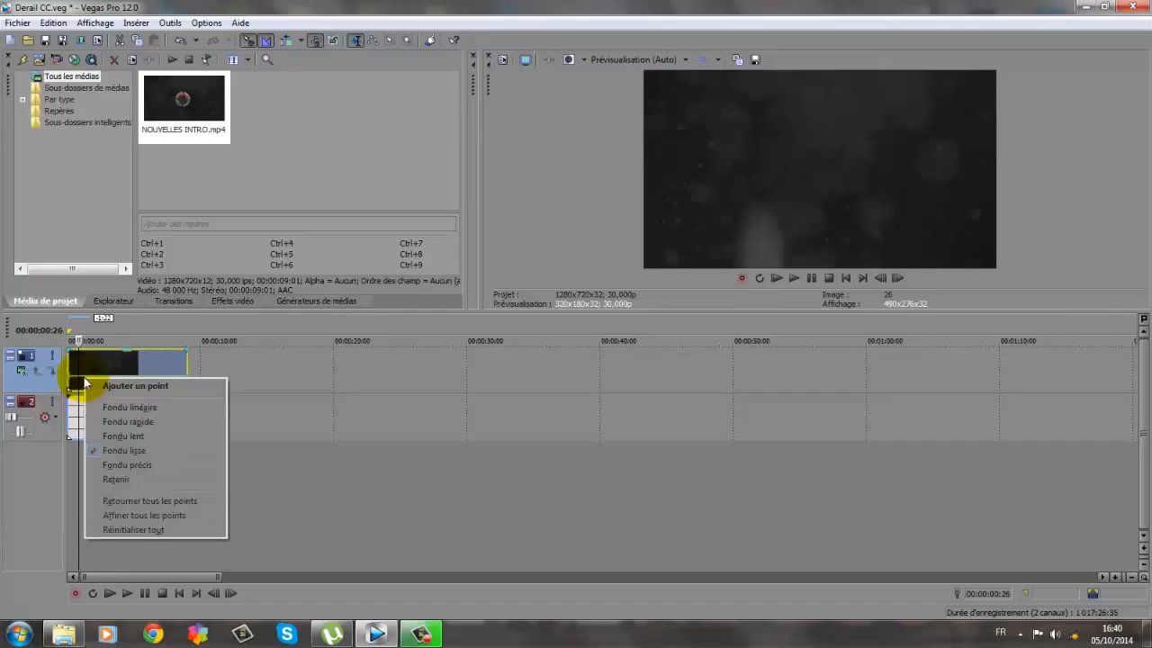
right_click(67, 378)
left_click(69, 378)
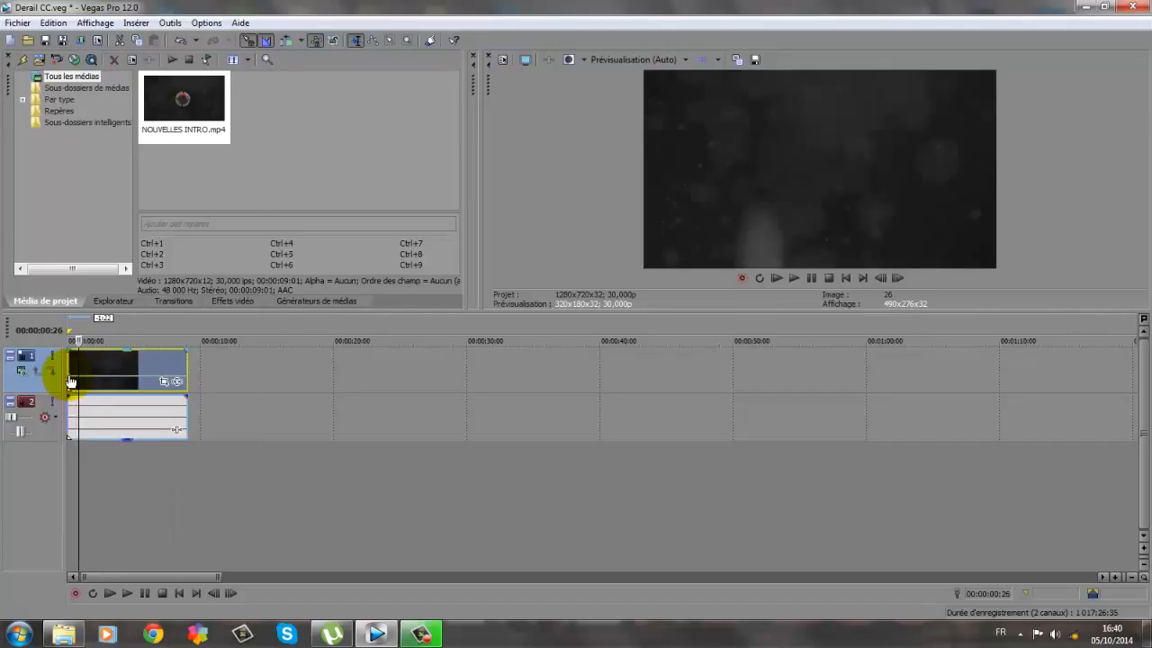
right_click(70, 376)
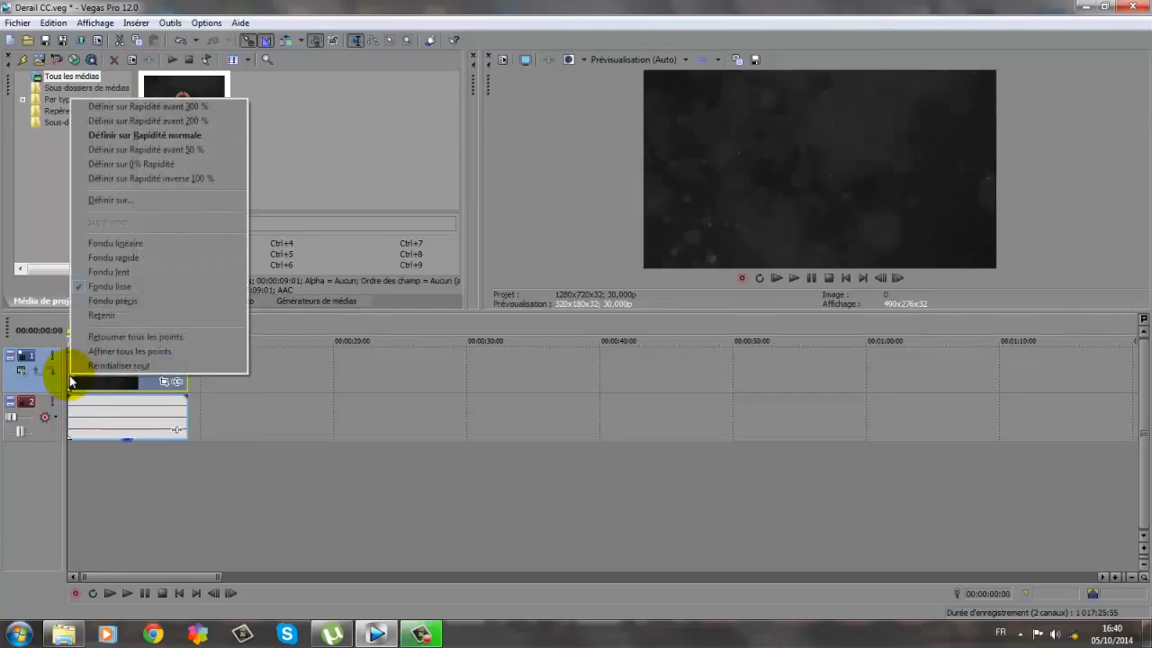
left_click(135, 164)
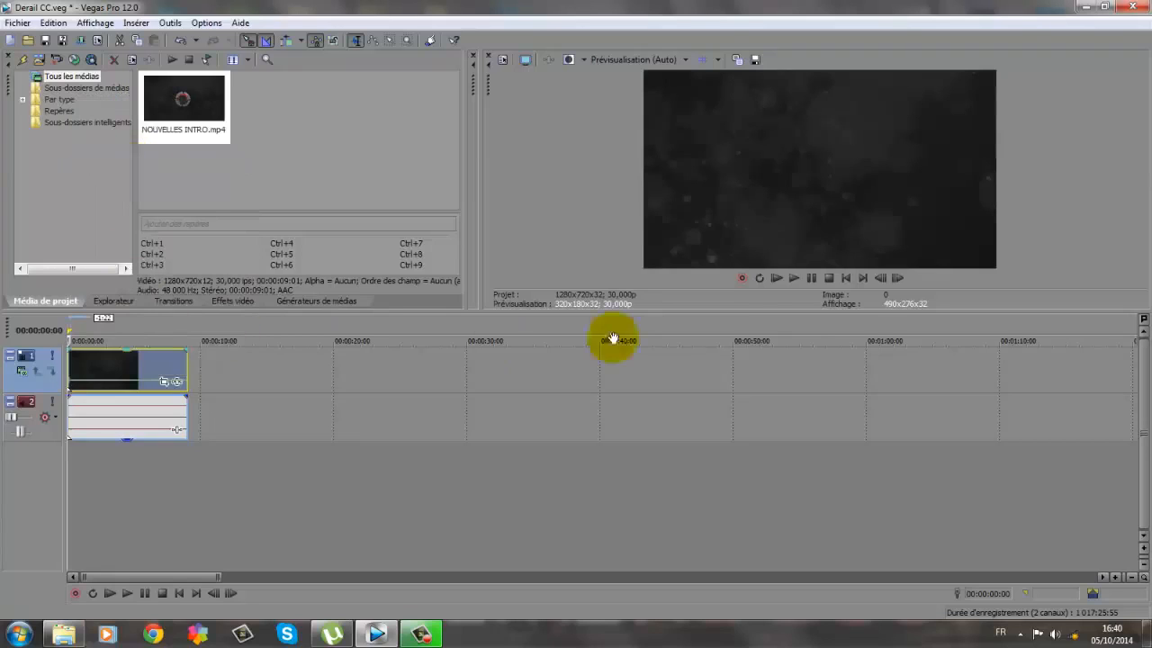
left_click(795, 278)
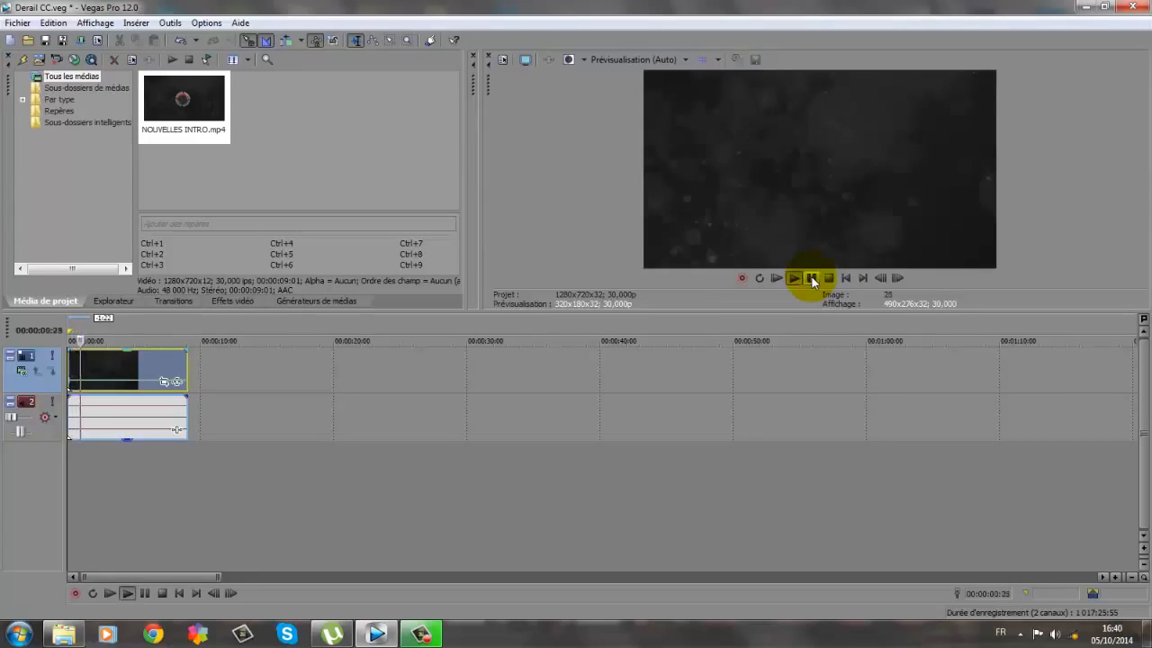
left_click(811, 278)
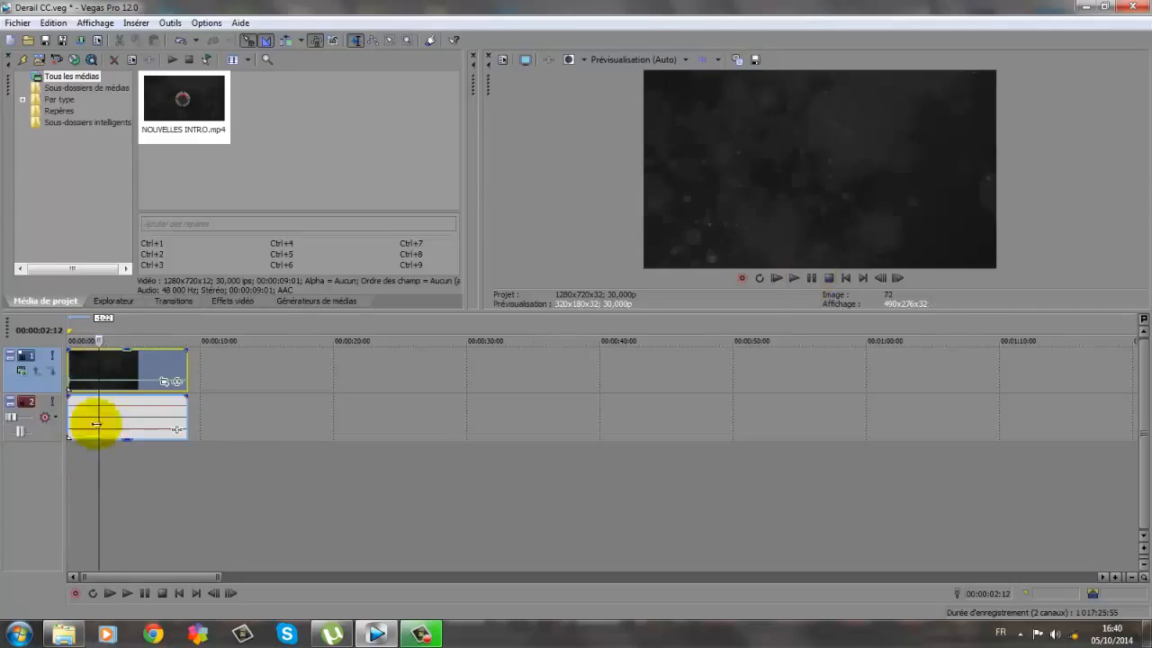
- Raise the intro clip's velocity envelope from the frozen level and extend the clip's end to about 14.5 seconds
left_click_drag(110, 382, 107, 372)
left_click(29, 385)
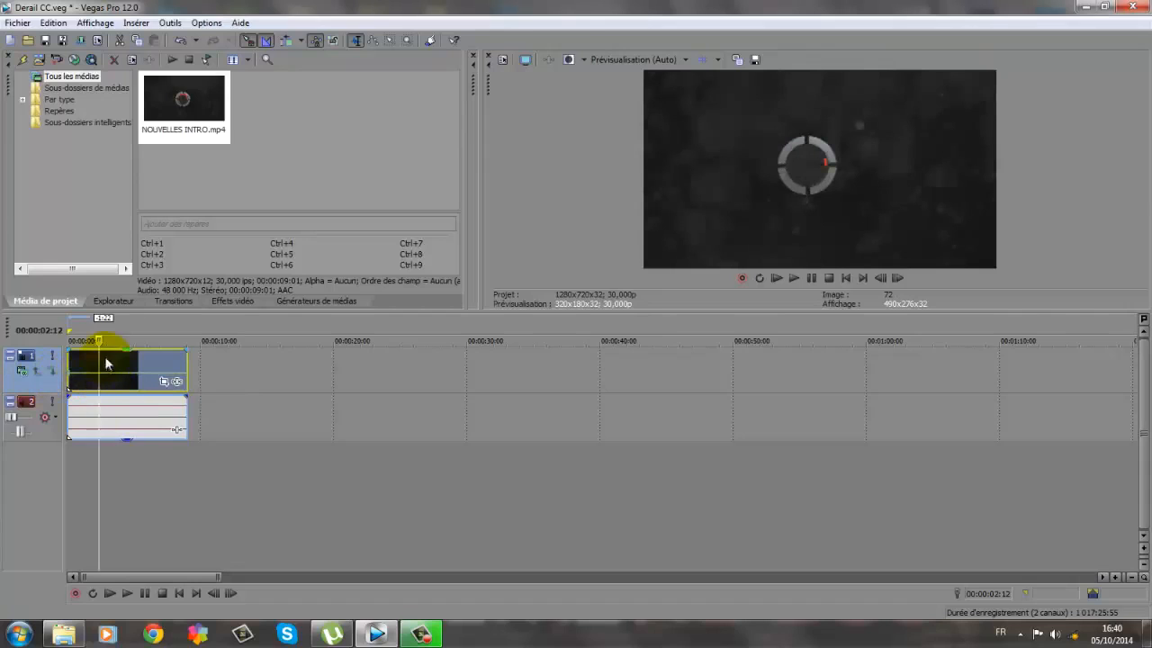
left_click_drag(188, 367, 261, 367)
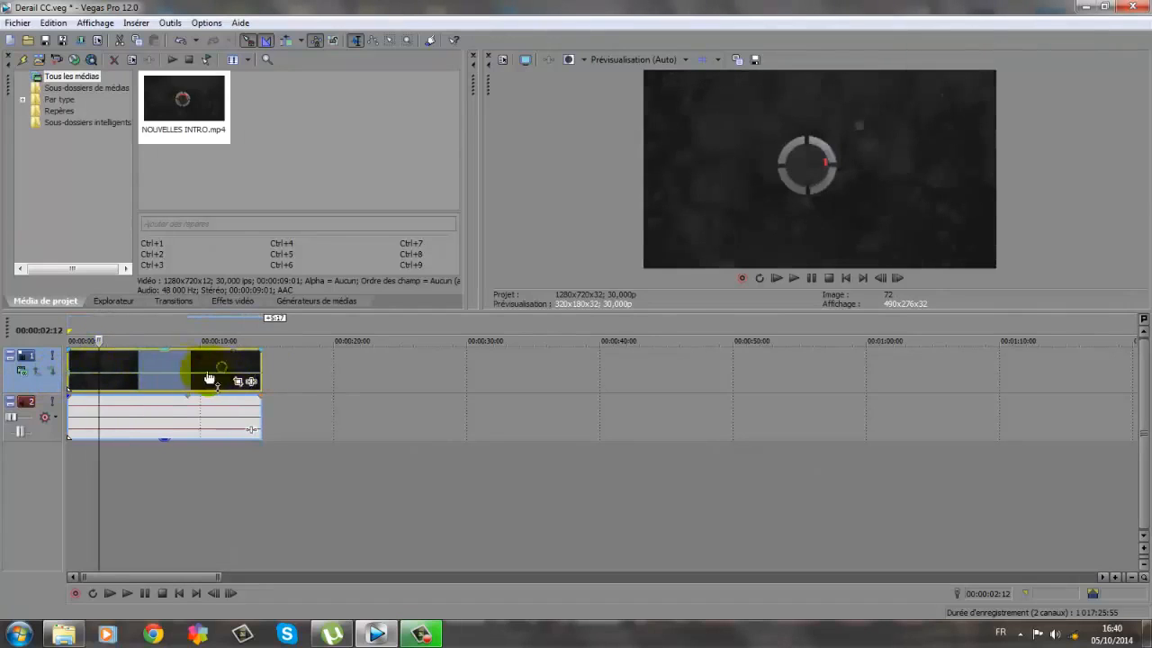
- Add a velocity point at about 3 seconds lowered to slow motion, and another at about 5.5 seconds raised above normal speed
left_click(110, 380)
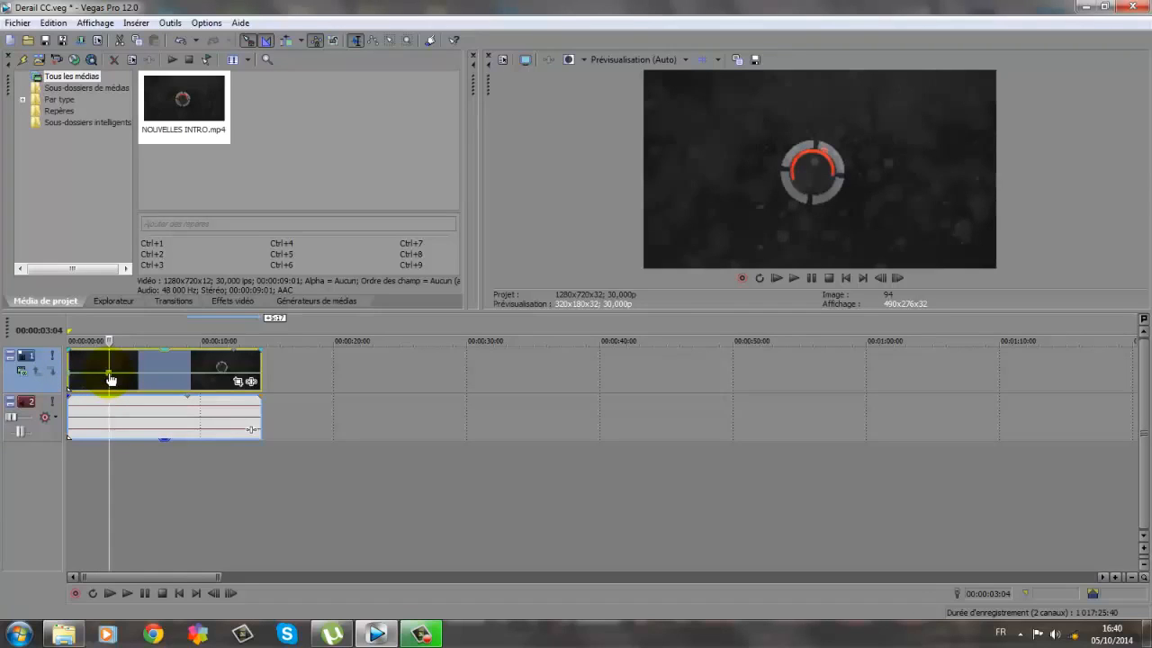
left_click_drag(110, 380, 108, 389)
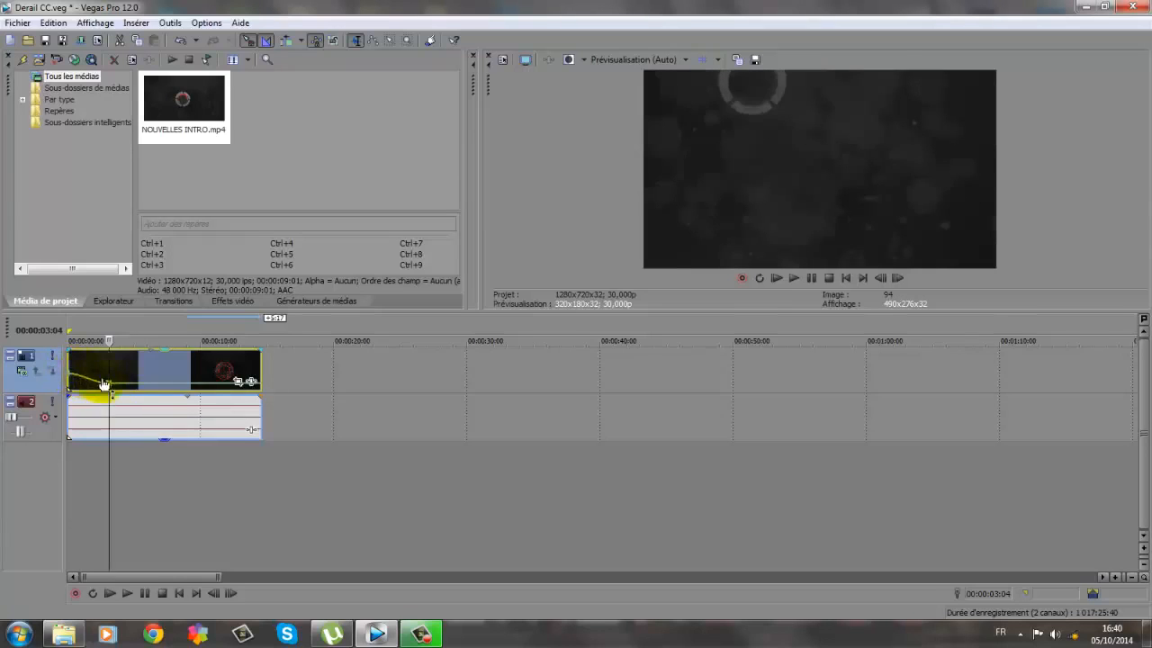
double_click(154, 388)
left_click_drag(154, 387, 140, 361)
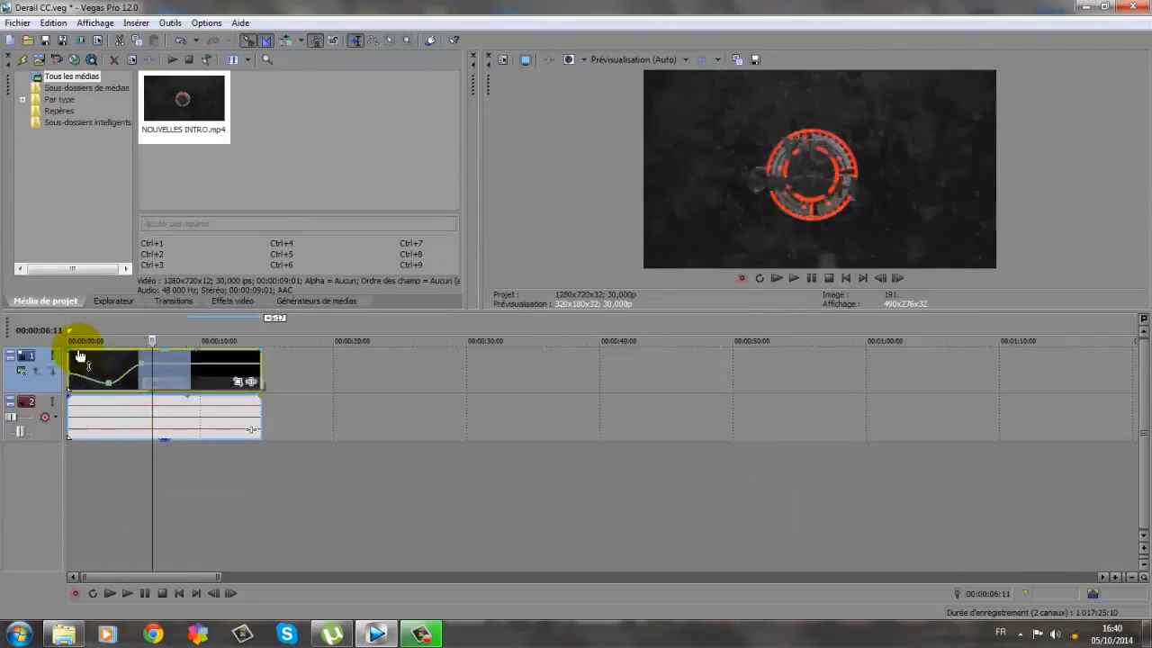
- Preview the intro clip from its beginning with the varied velocity envelope, and pause the playback
left_click(74, 360)
left_click_drag(72, 343, 70, 343)
left_click(811, 279)
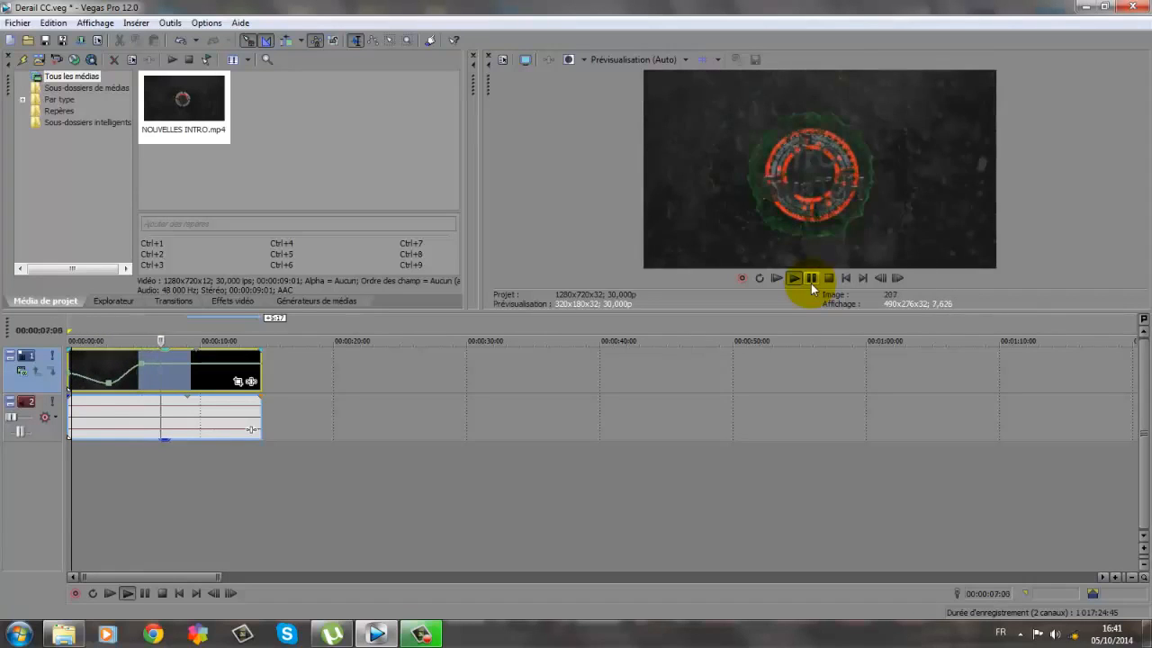
left_click(811, 281)
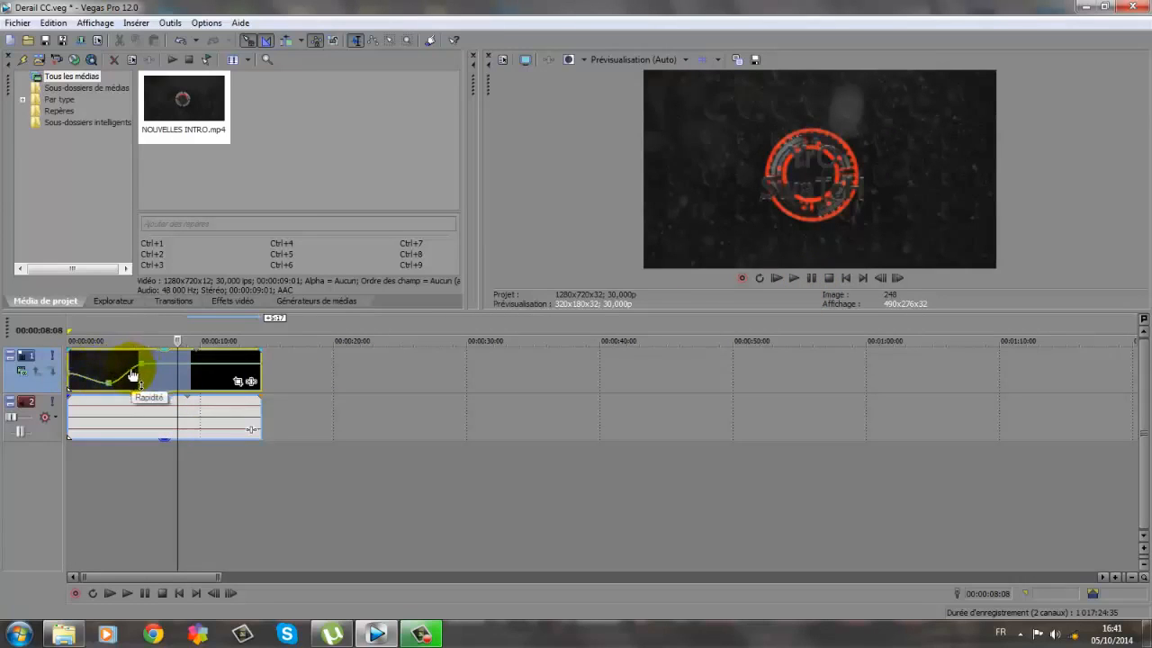
- Add a velocity point at about 11 seconds on the intro clip, enter 148 % as its speed, and readjust its height by hand
left_click(216, 364)
left_click_drag(221, 371, 224, 386)
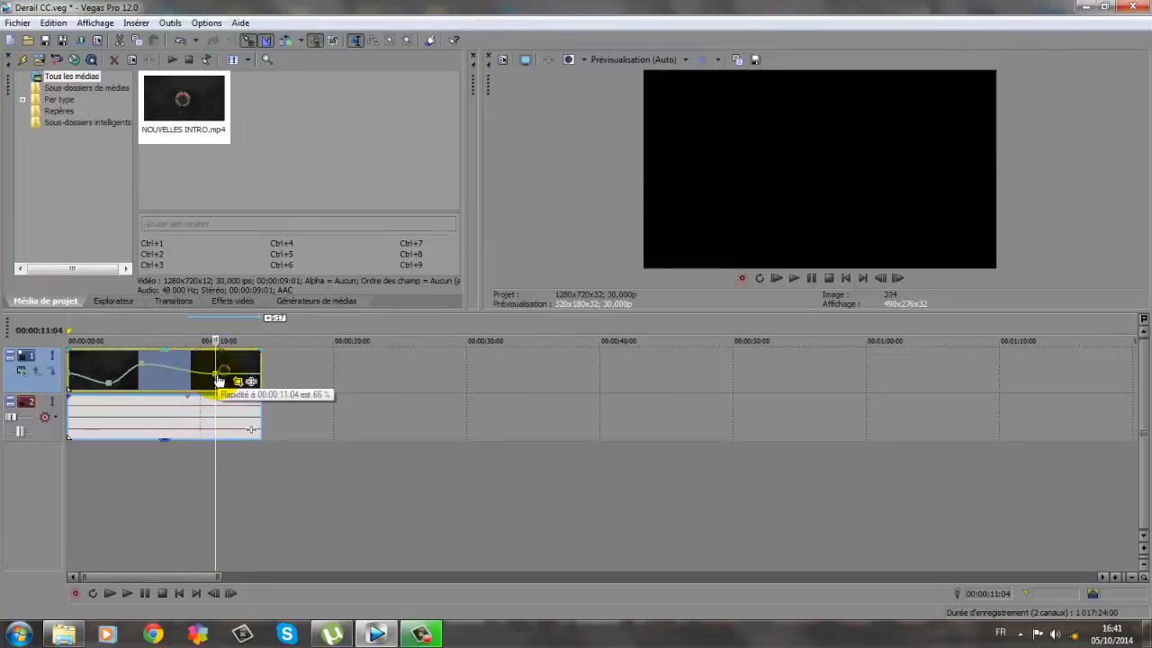
right_click(217, 382)
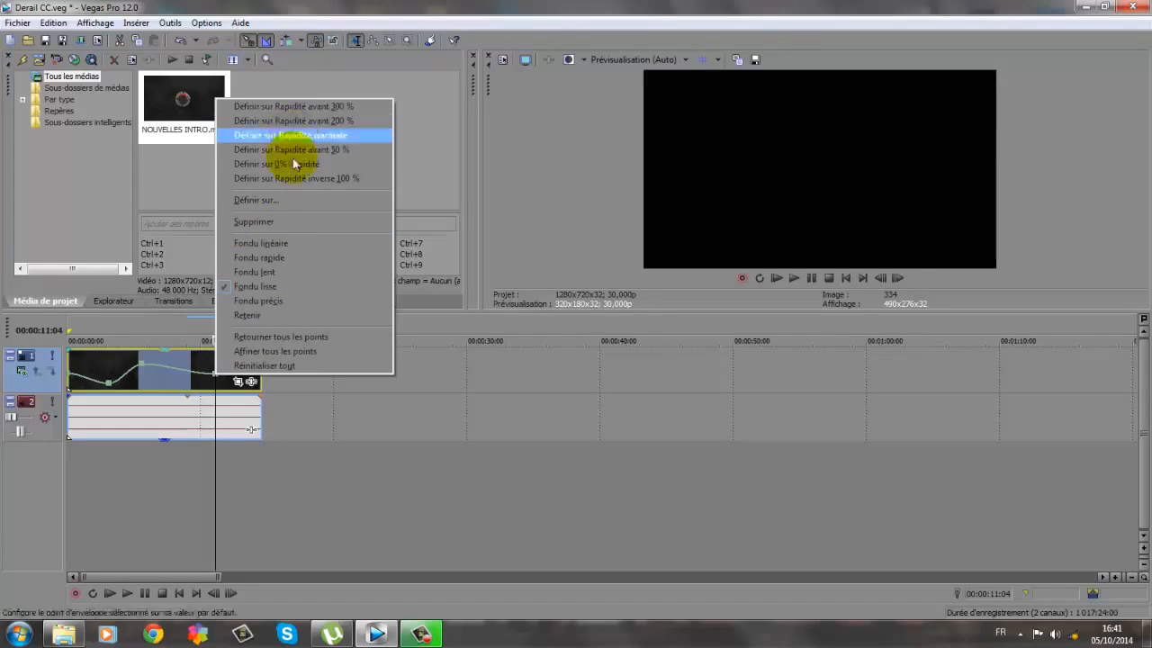
left_click(275, 202)
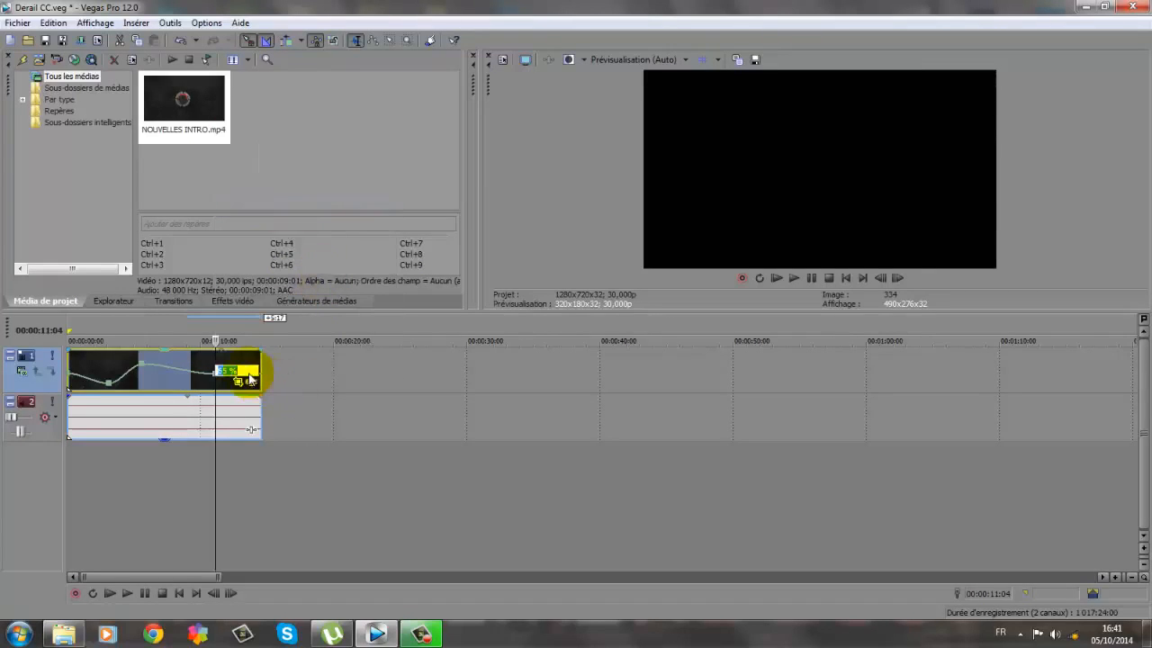
key("BackSpace")
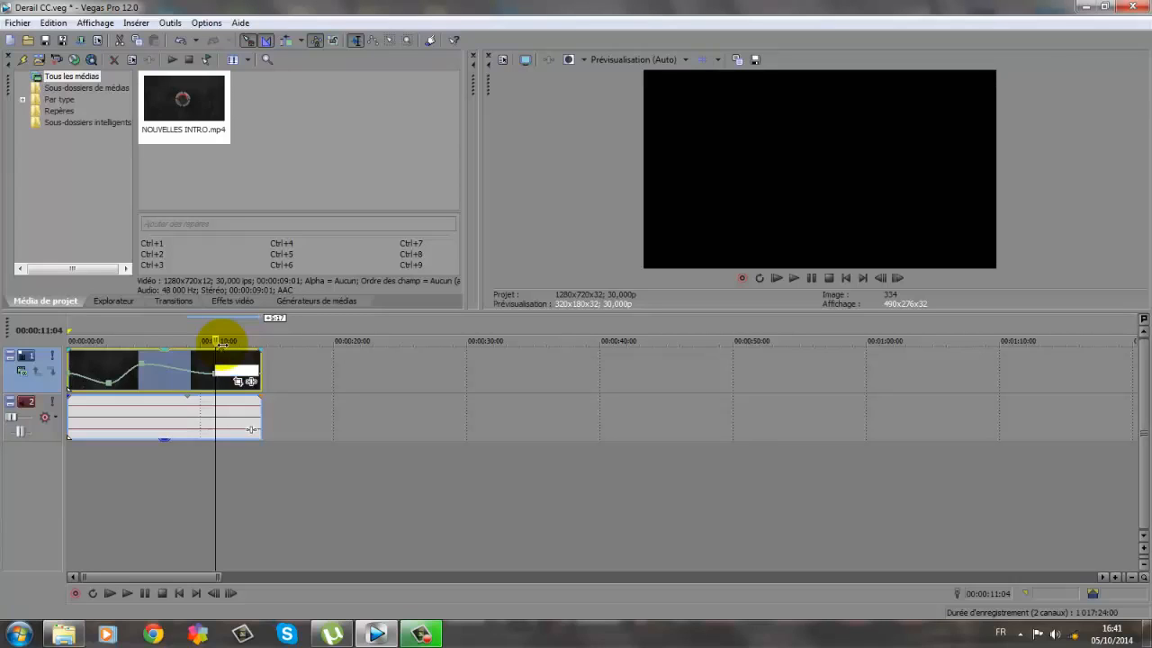
type("148")
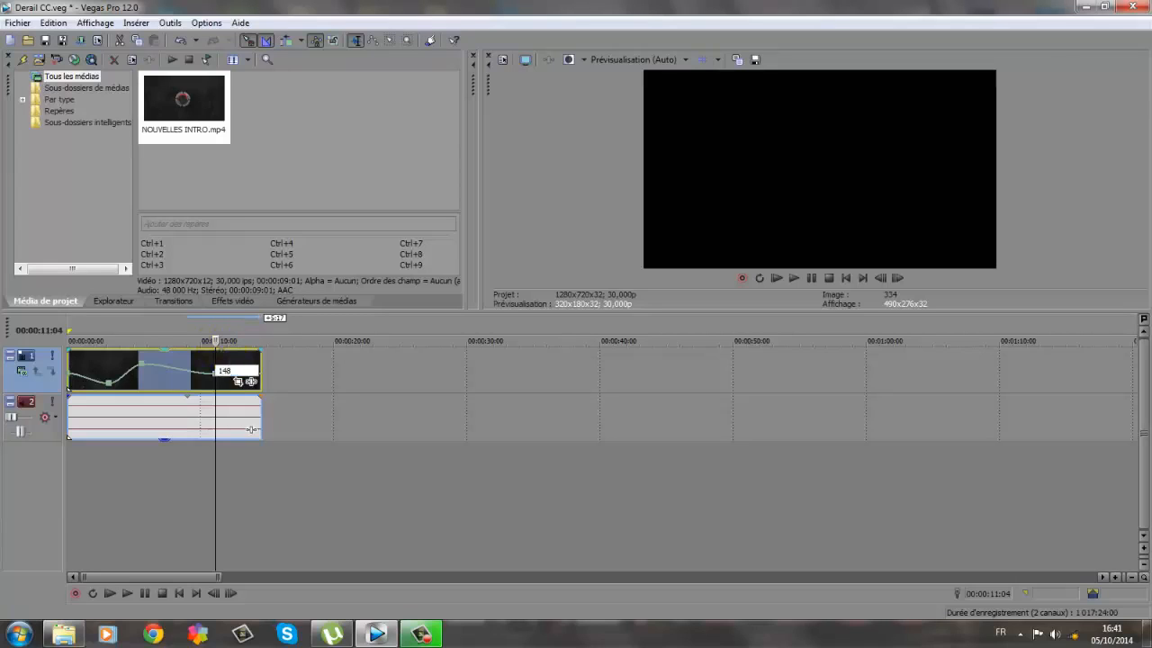
left_click(293, 361)
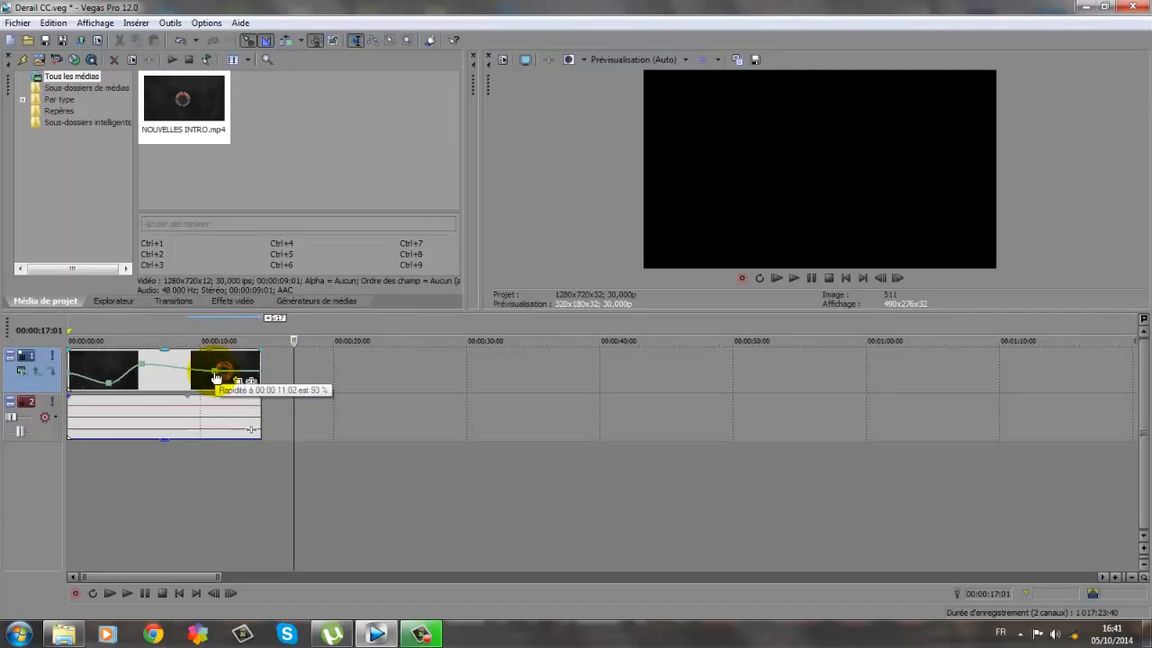
left_click_drag(216, 378, 225, 362)
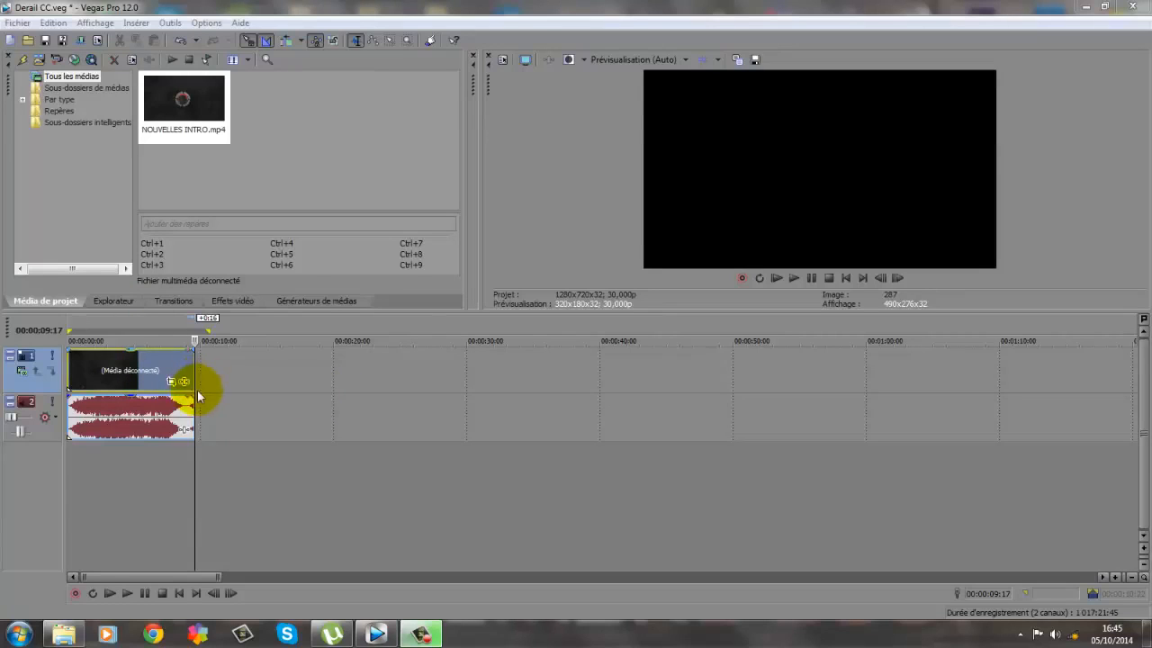
- Select the time range covering the whole intro clip, from 0 to 00:00:09:17, and open the Render As settings
left_click_drag(197, 395, 18, 396)
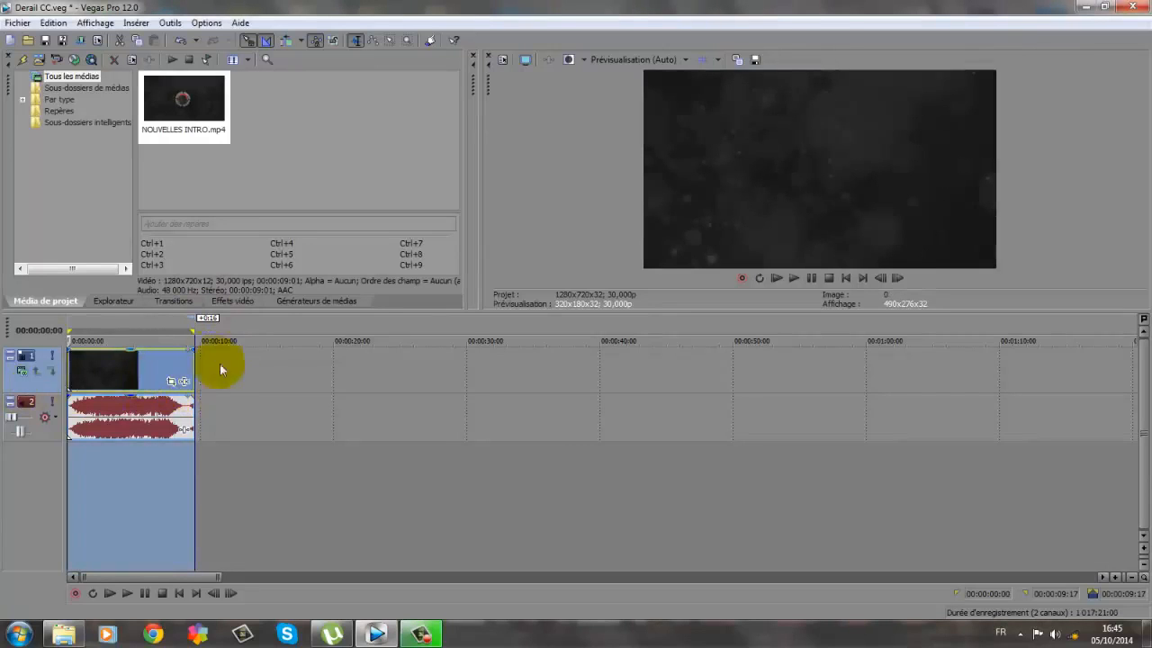
left_click(18, 22)
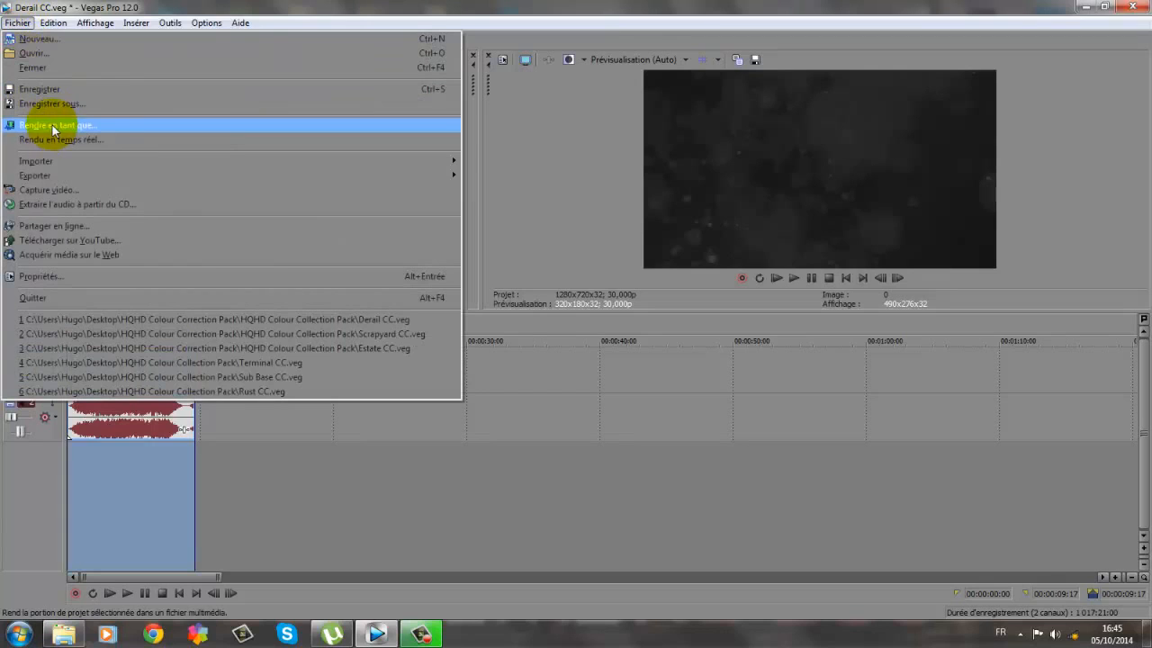
left_click(41, 122)
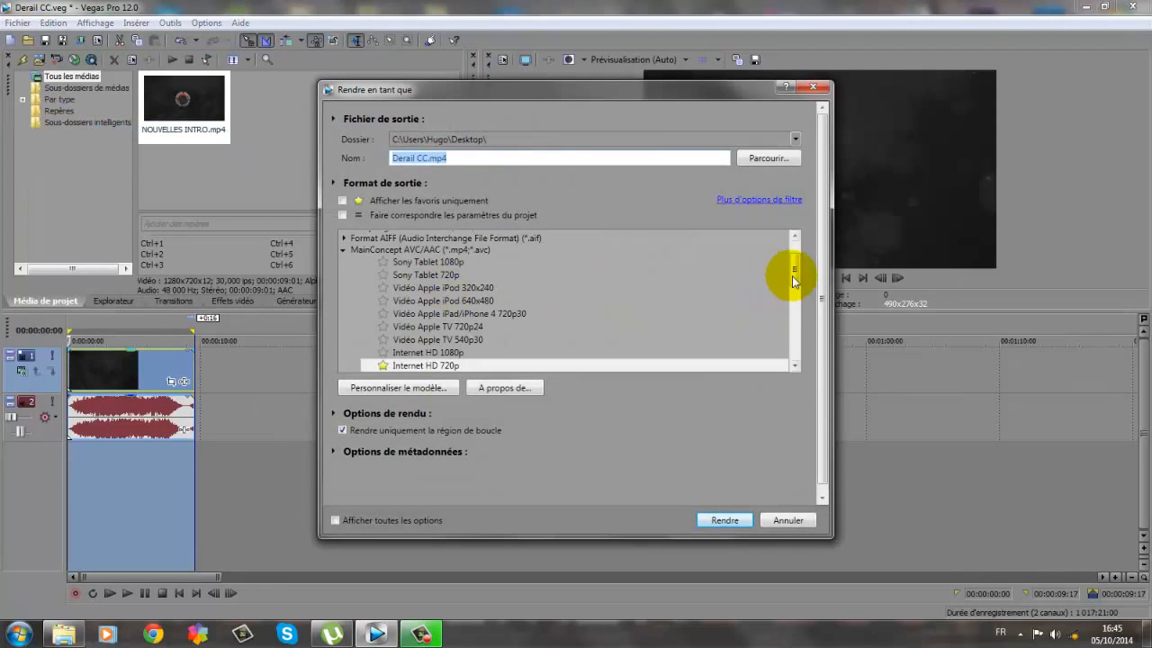
- Choose the Internet HD 720p template of the MainConcept AVC/AAC format as the render output
left_click_drag(792, 273, 793, 233)
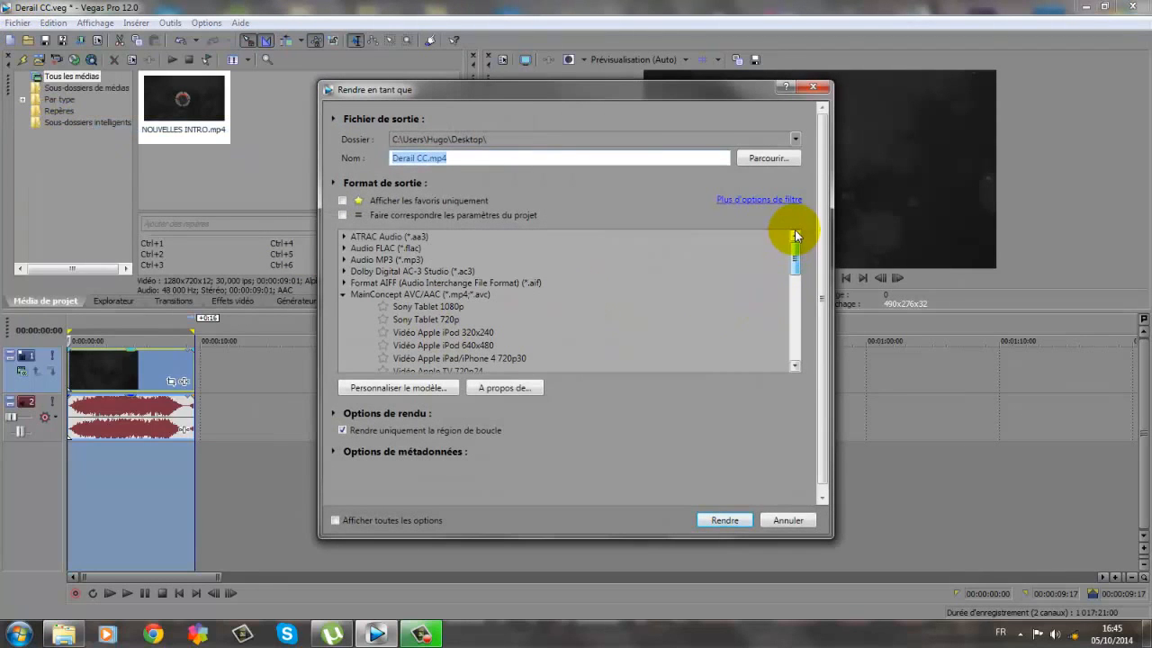
left_click(342, 295)
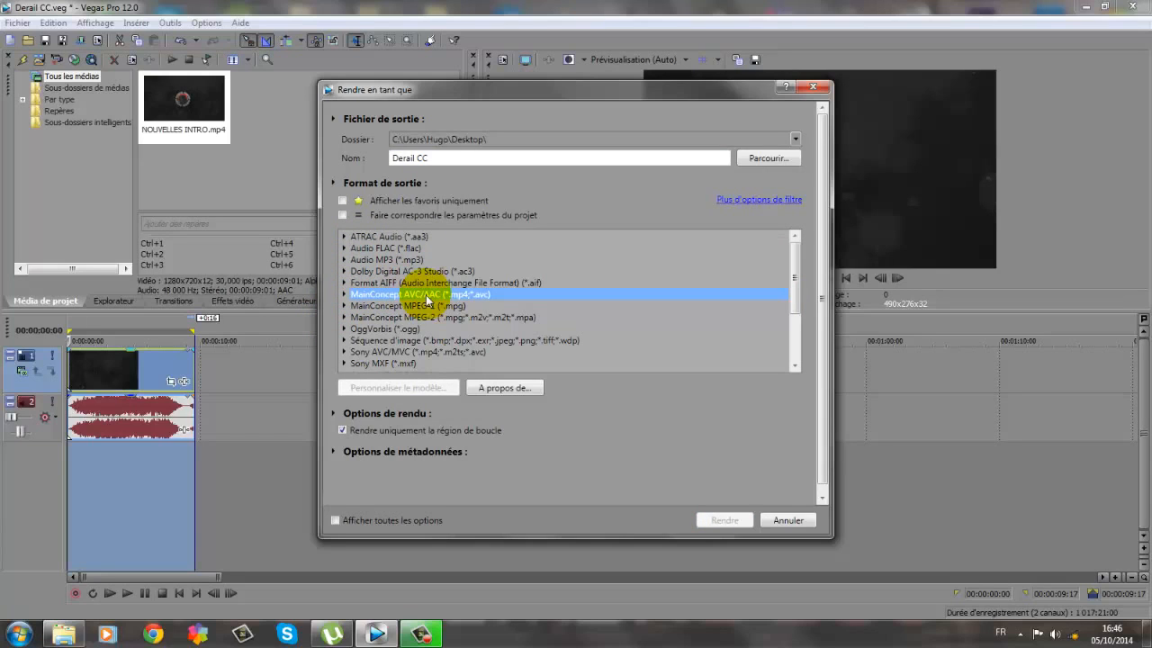
left_click(344, 294)
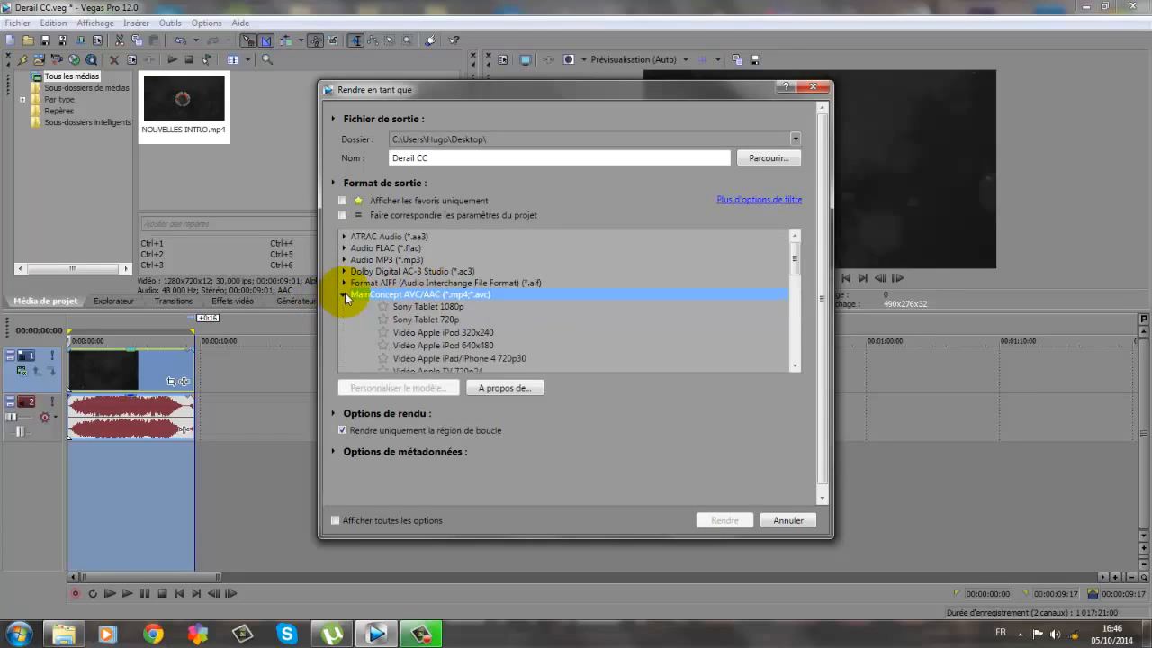
scroll(771, 261, "down", 4)
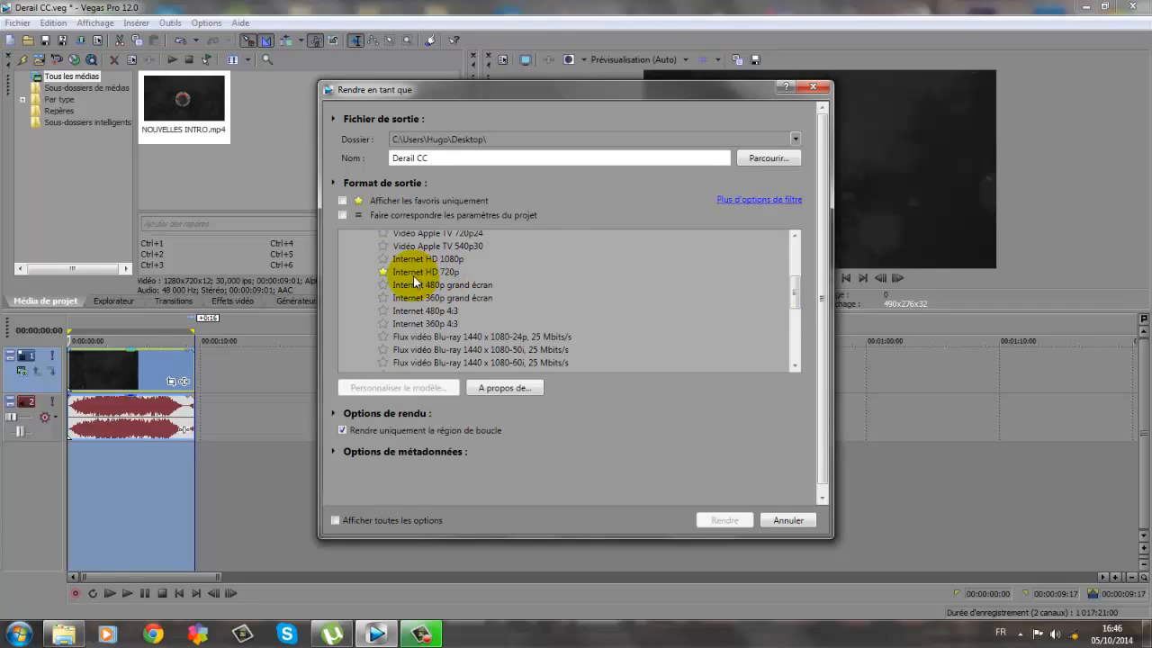
left_click(408, 270)
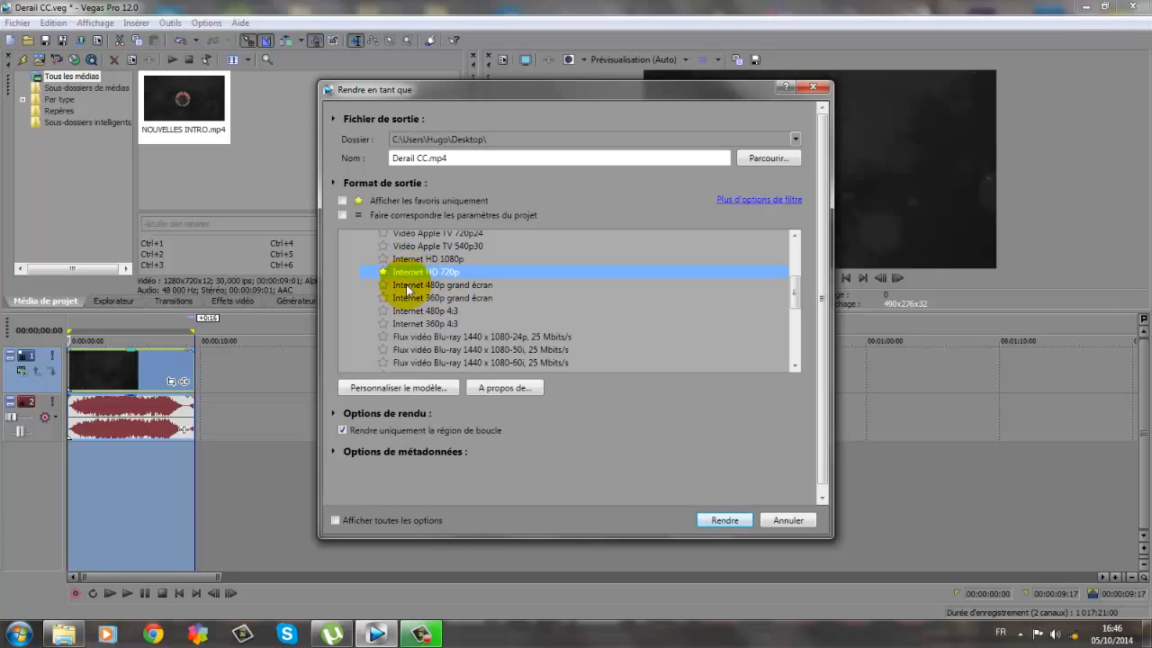
- Open the custom settings of the Internet HD 720p template and examine the available image sizes
left_click(412, 386)
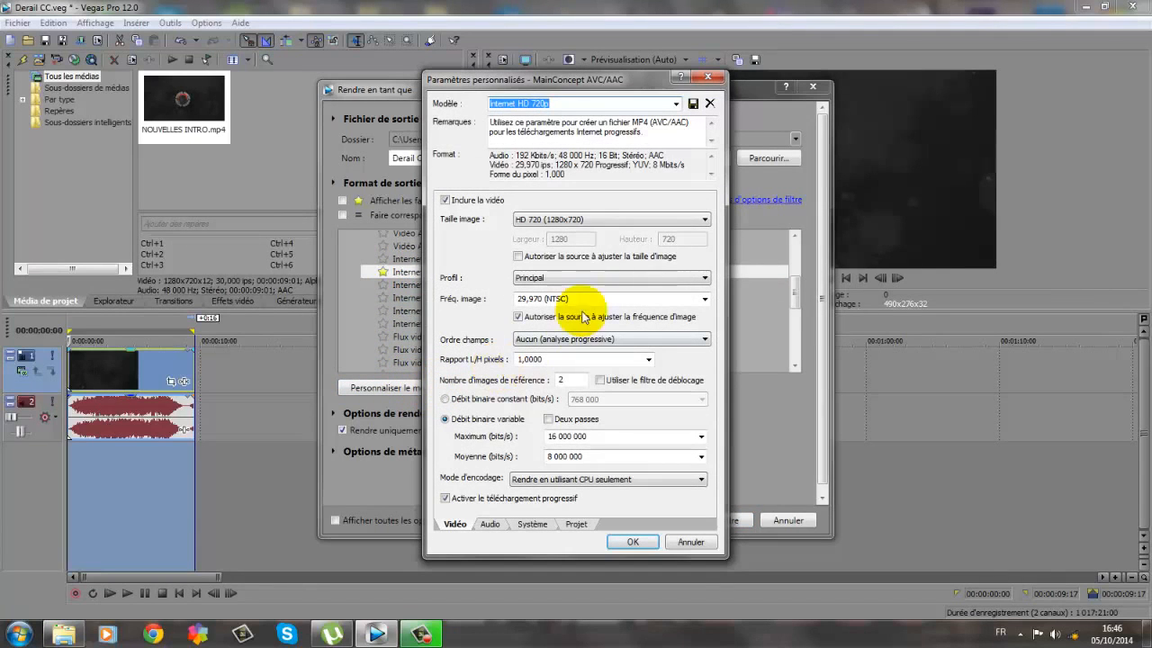
left_click(598, 226)
left_click(600, 229)
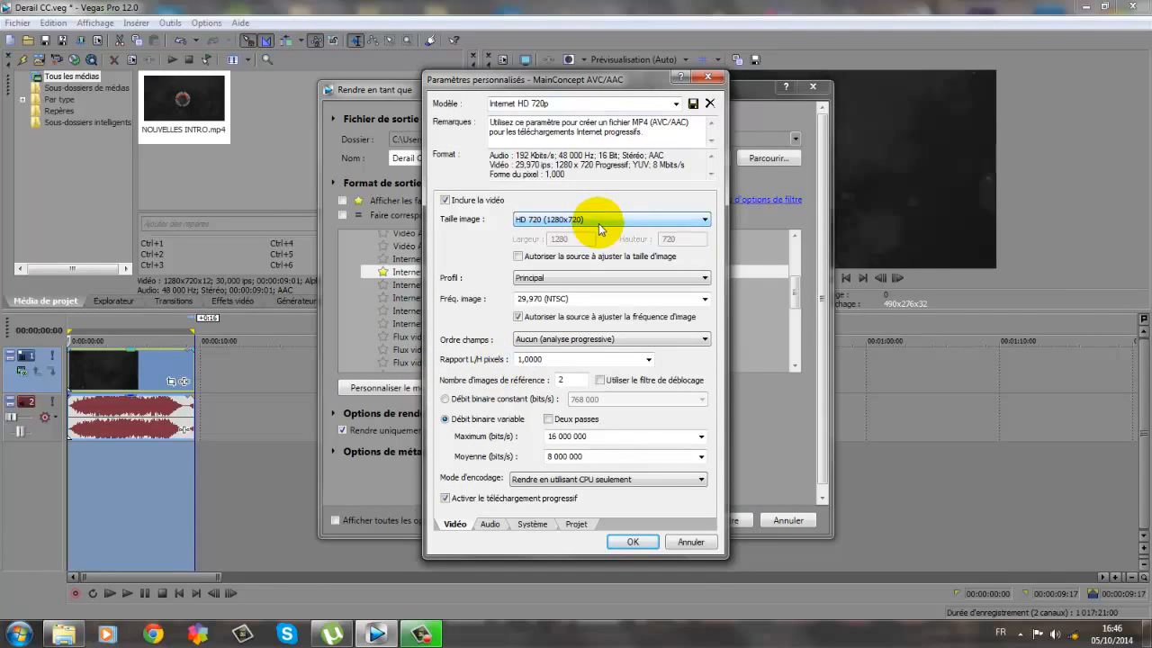
left_click(599, 227)
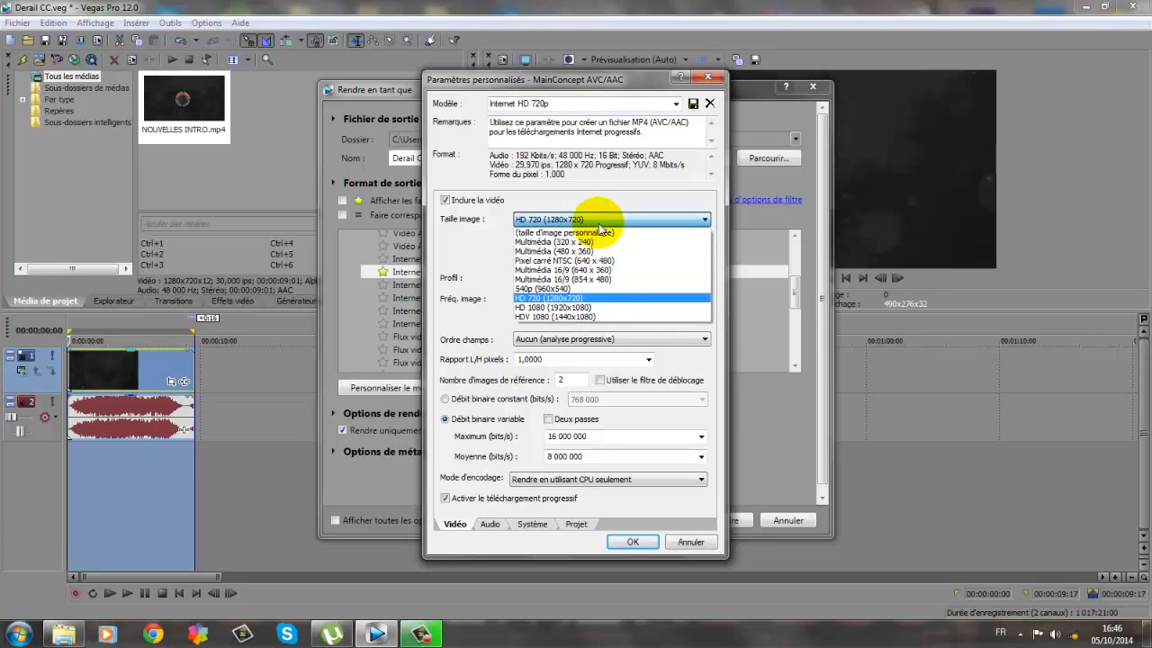
left_click(599, 224)
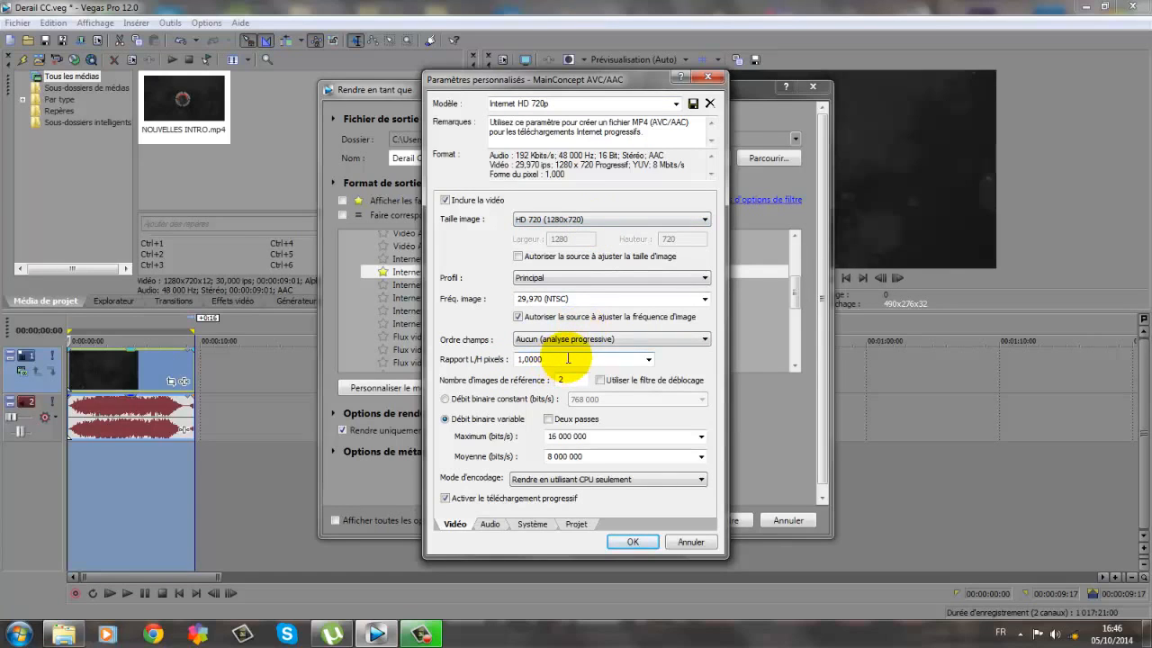
- Examine the template's maximum and average variable bit rates and the choices for the maximum
left_click(606, 435)
left_click(702, 437)
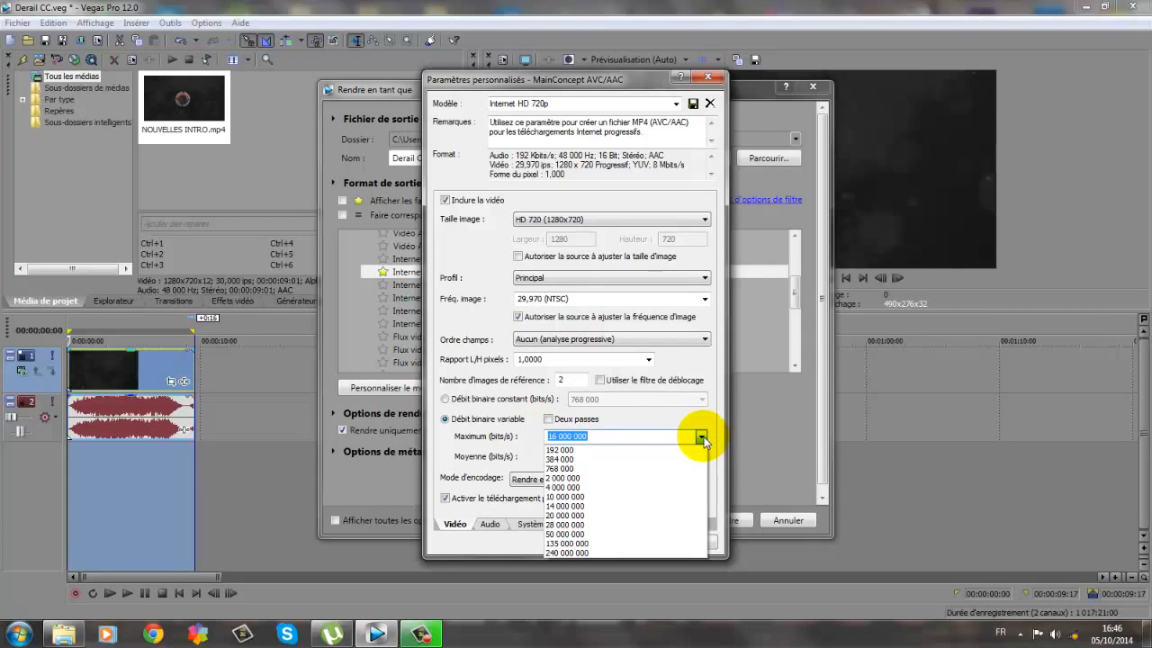
left_click(703, 438)
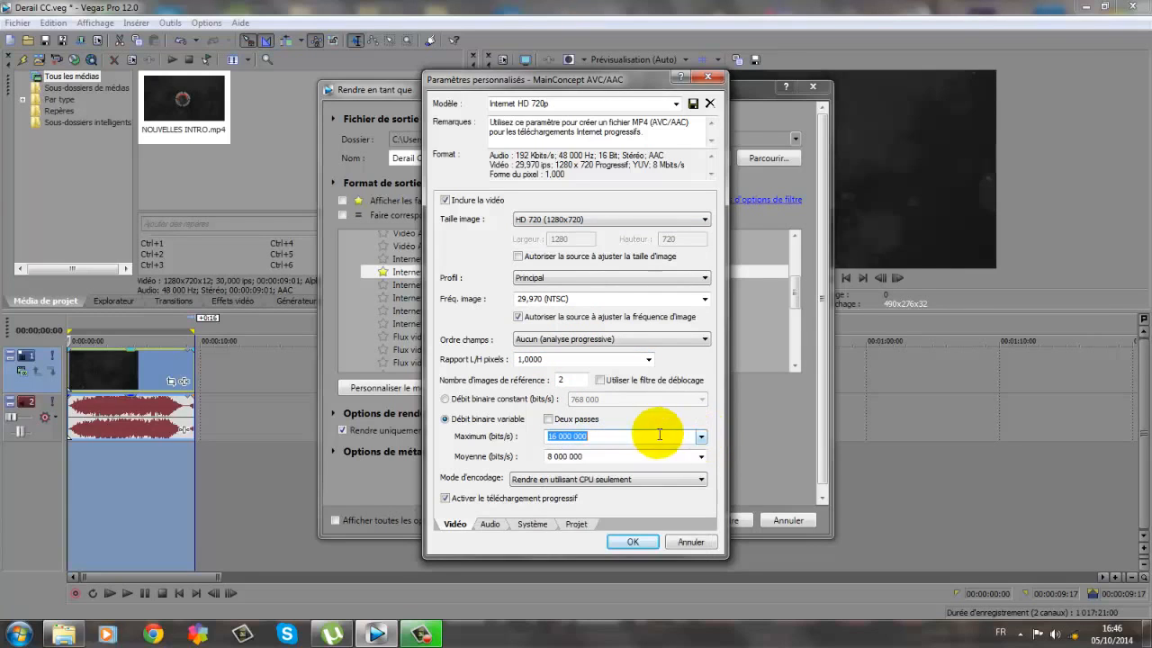
left_click(608, 439)
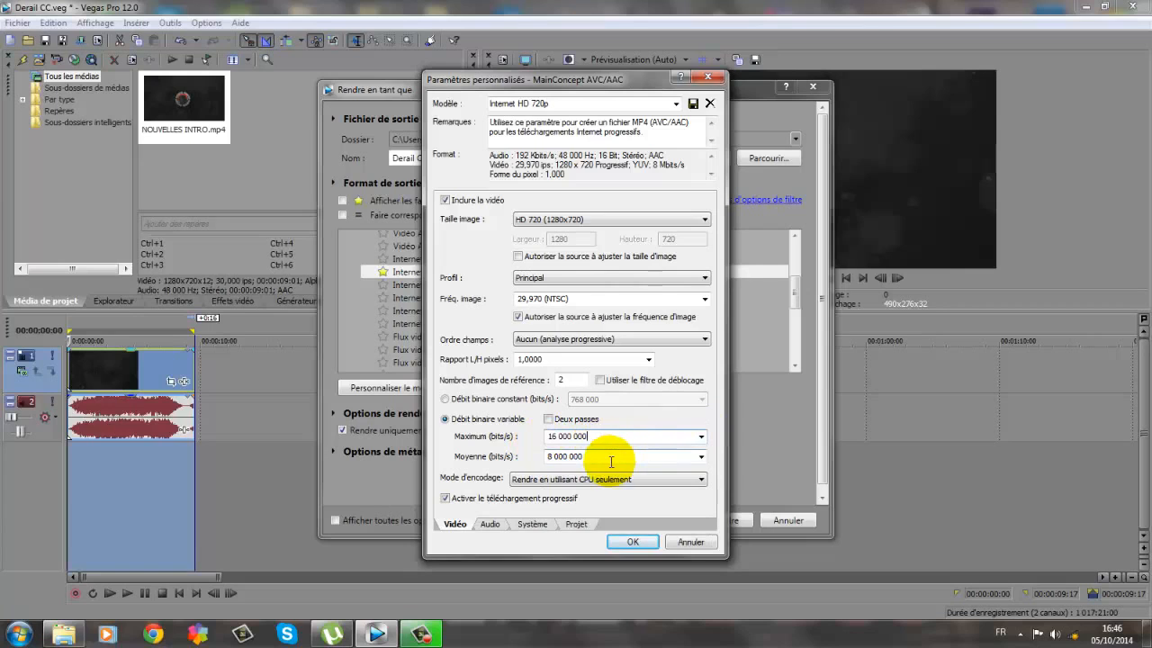
left_click(611, 458)
left_click(614, 457)
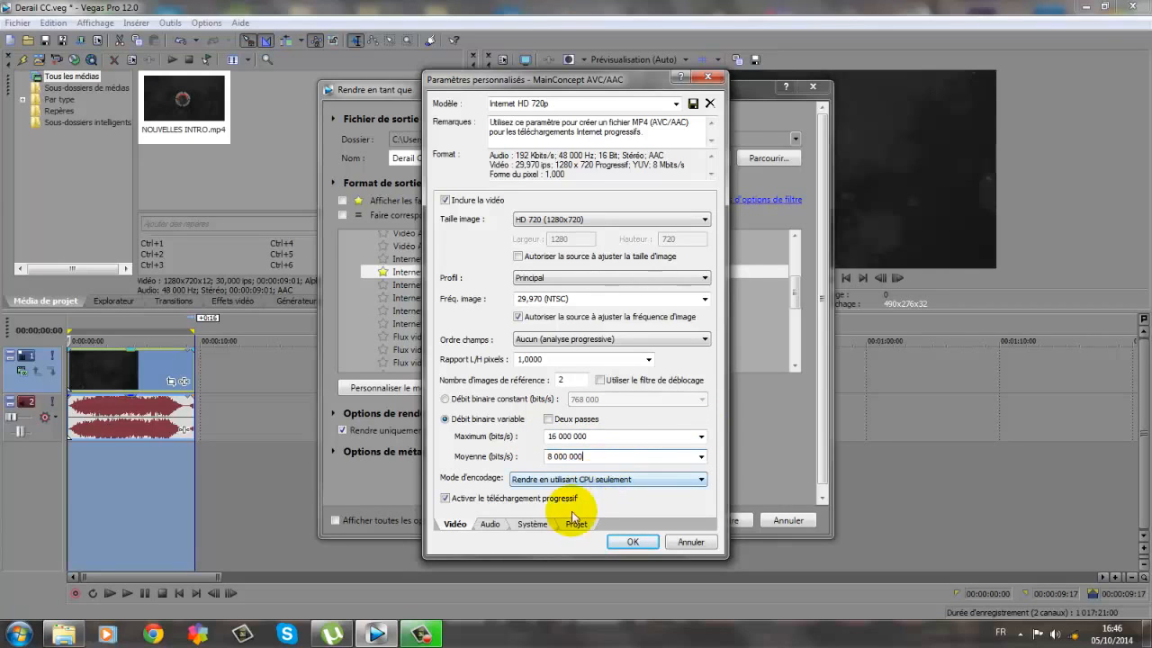
- Review the template's audio, system and project settings, and accept the custom settings
left_click(490, 523)
left_click(533, 524)
left_click(577, 523)
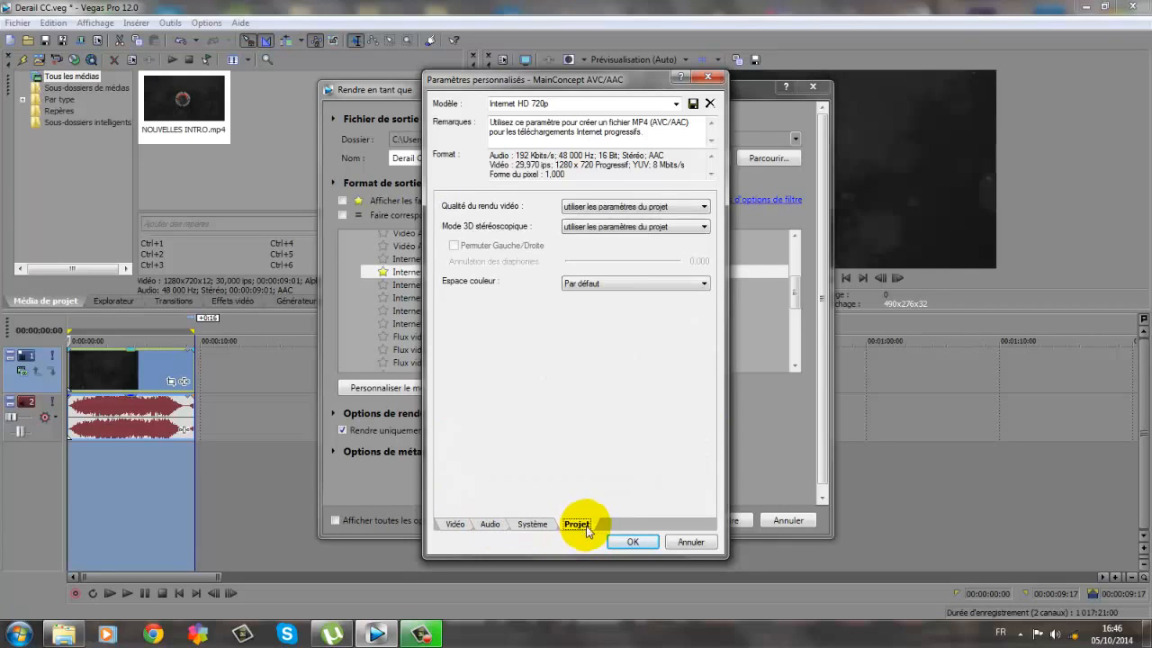
left_click(532, 524)
left_click(456, 524)
left_click(637, 540)
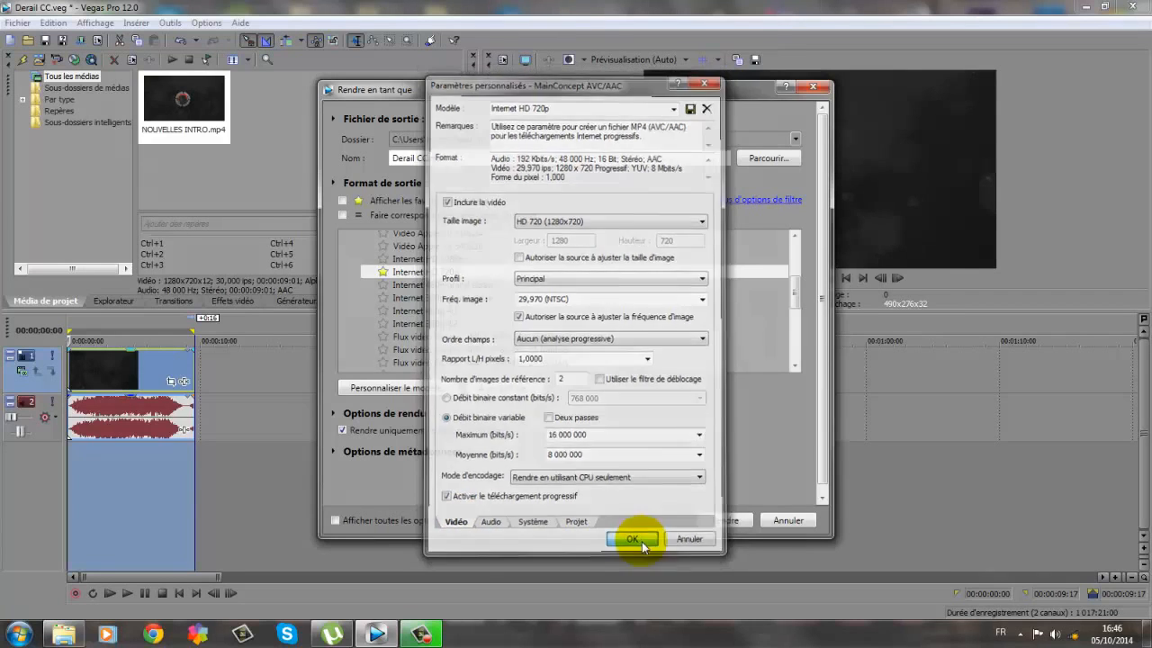
- Start rendering the selected range as Derail CC.mp4 and cancel the render in progress
left_click(718, 519)
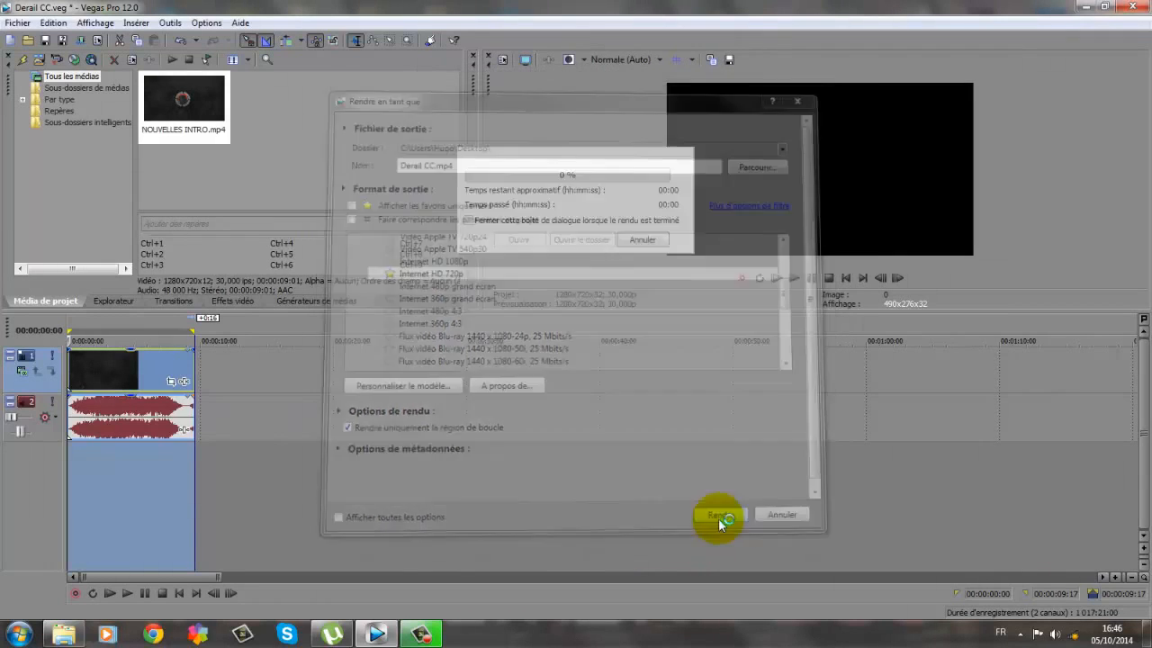
left_click(640, 242)
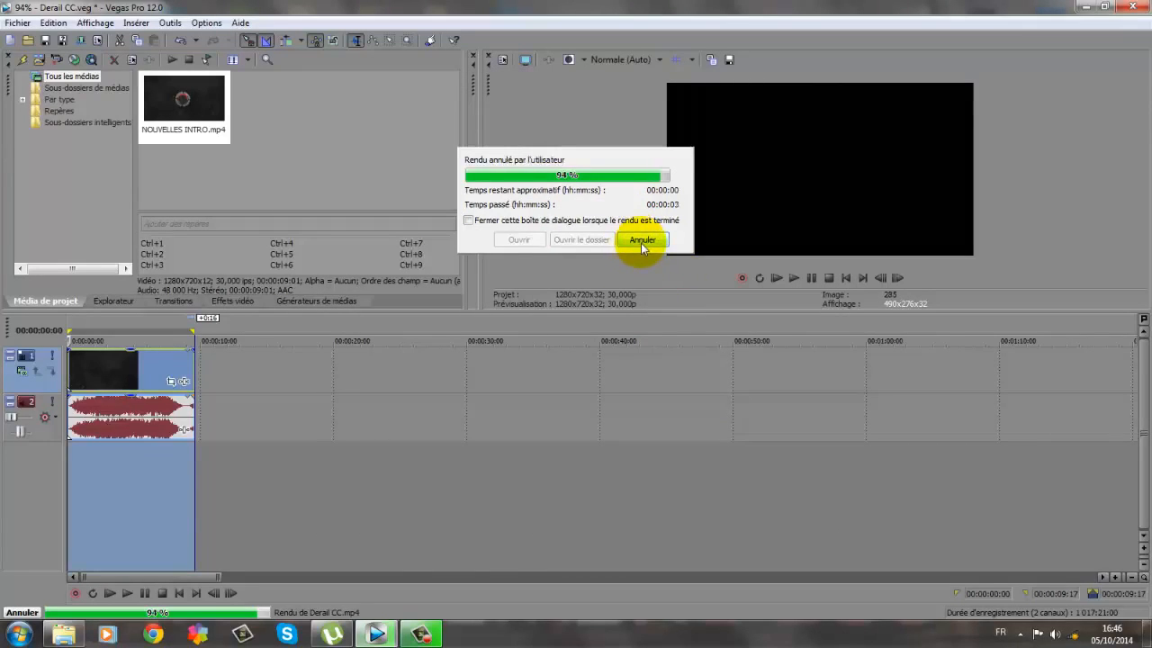